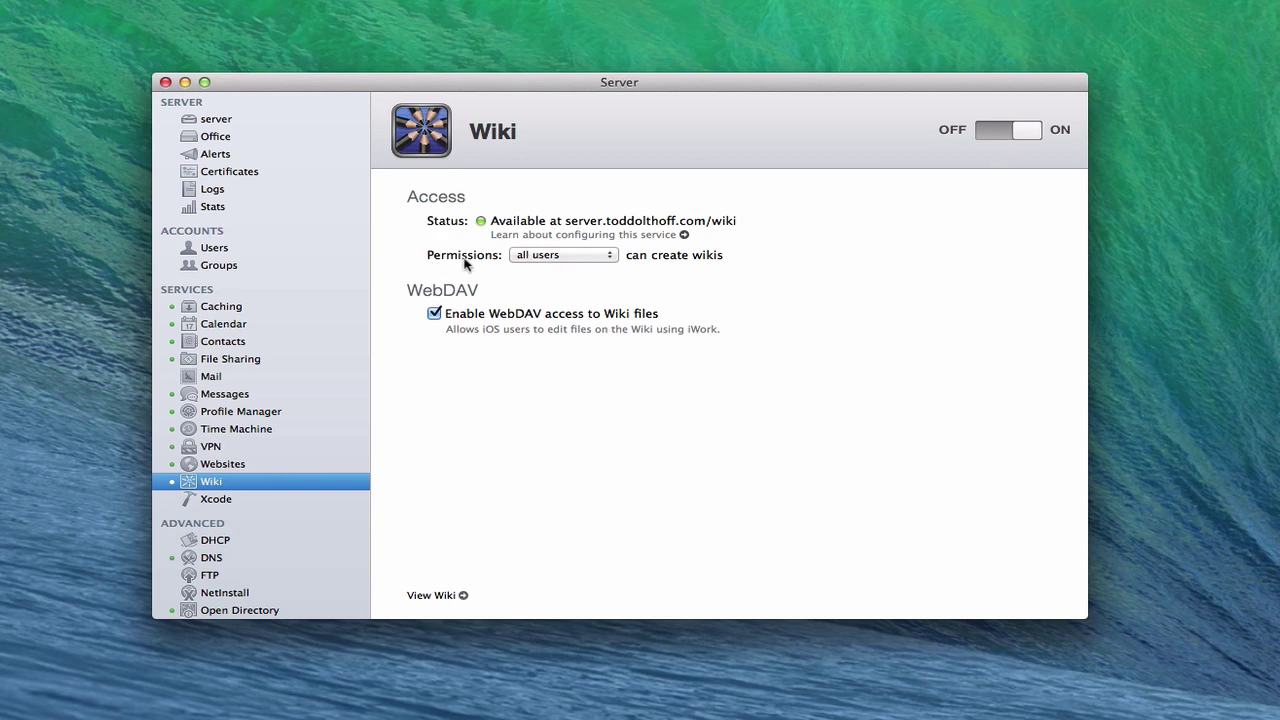
{"action": "left_click", "coordinate": [613, 259]}
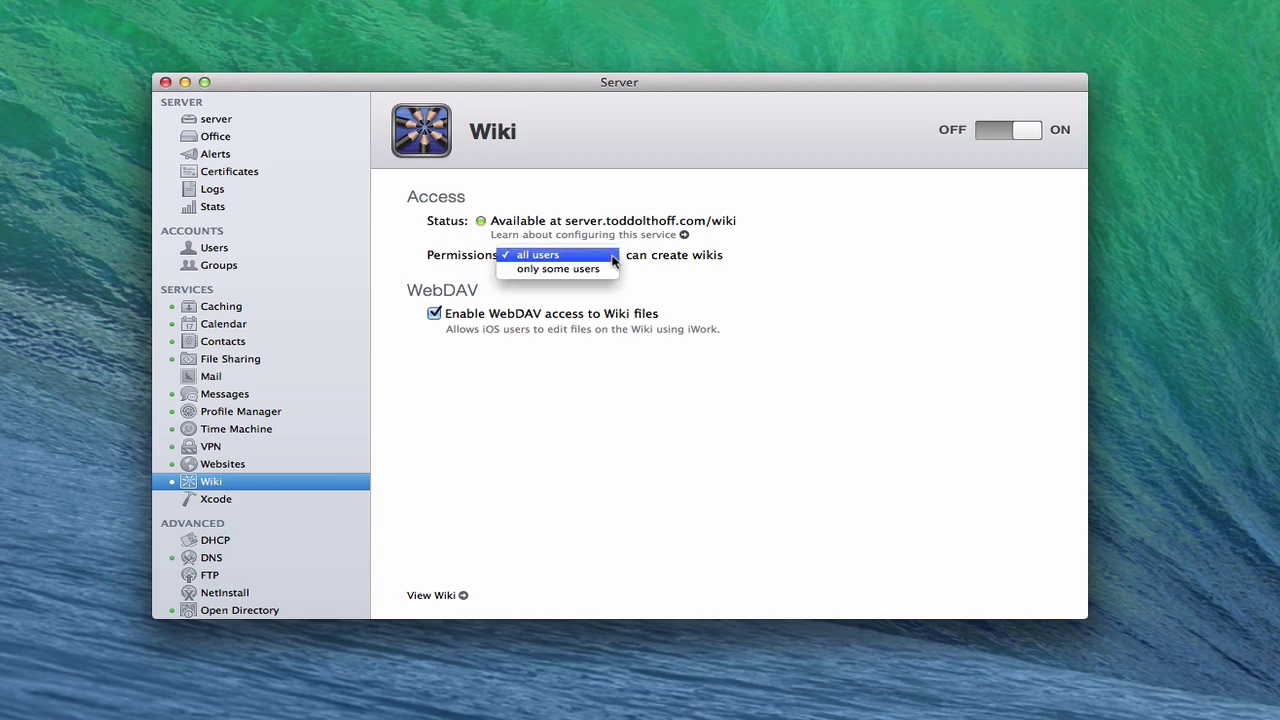
{"action": "left_click", "coordinate": [600, 269]}
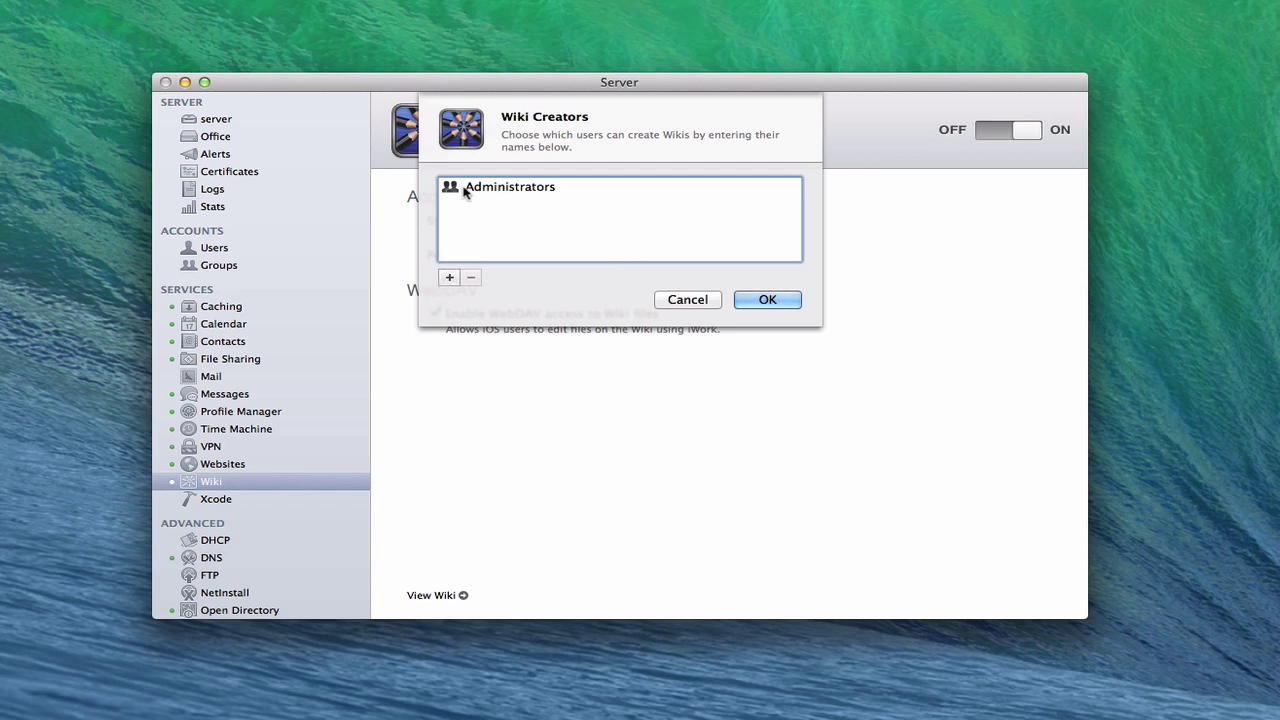
{"action": "left_click", "coordinate": [694, 301]}
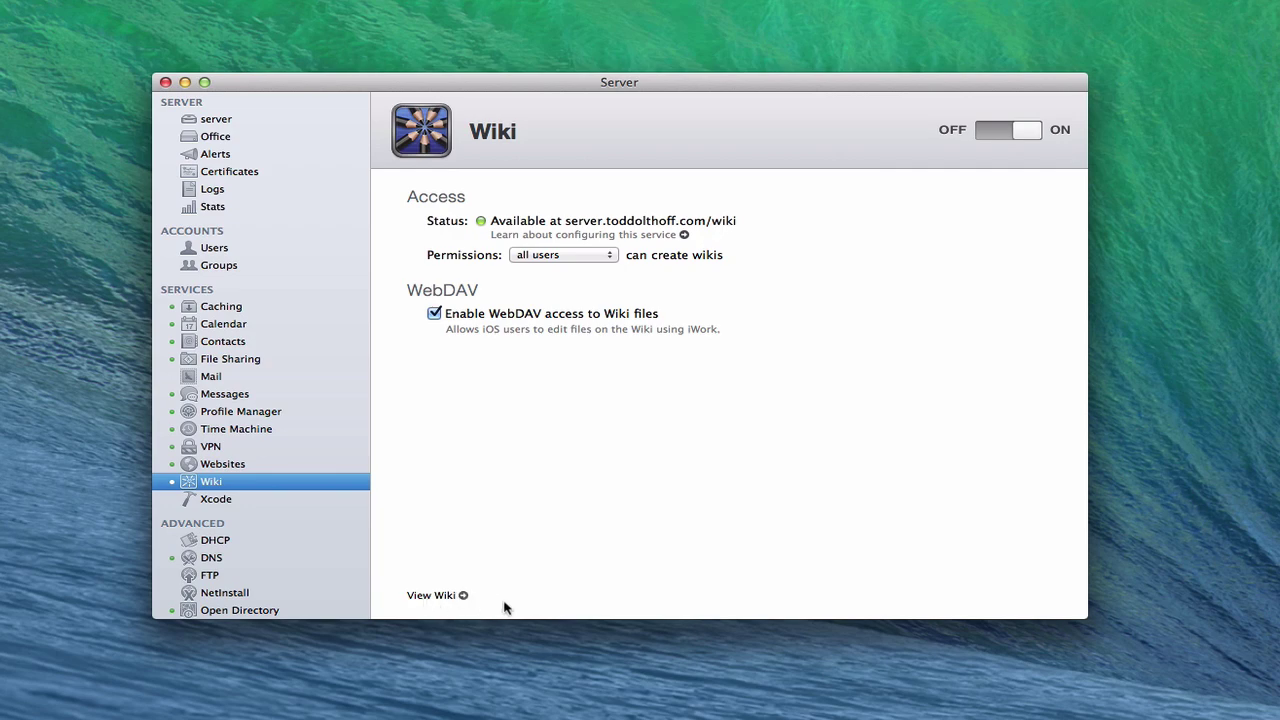
Step: Open the wiki from Server and log in with 'Keep me logged in' unchecked
{"action": "left_click", "coordinate": [462, 595]}
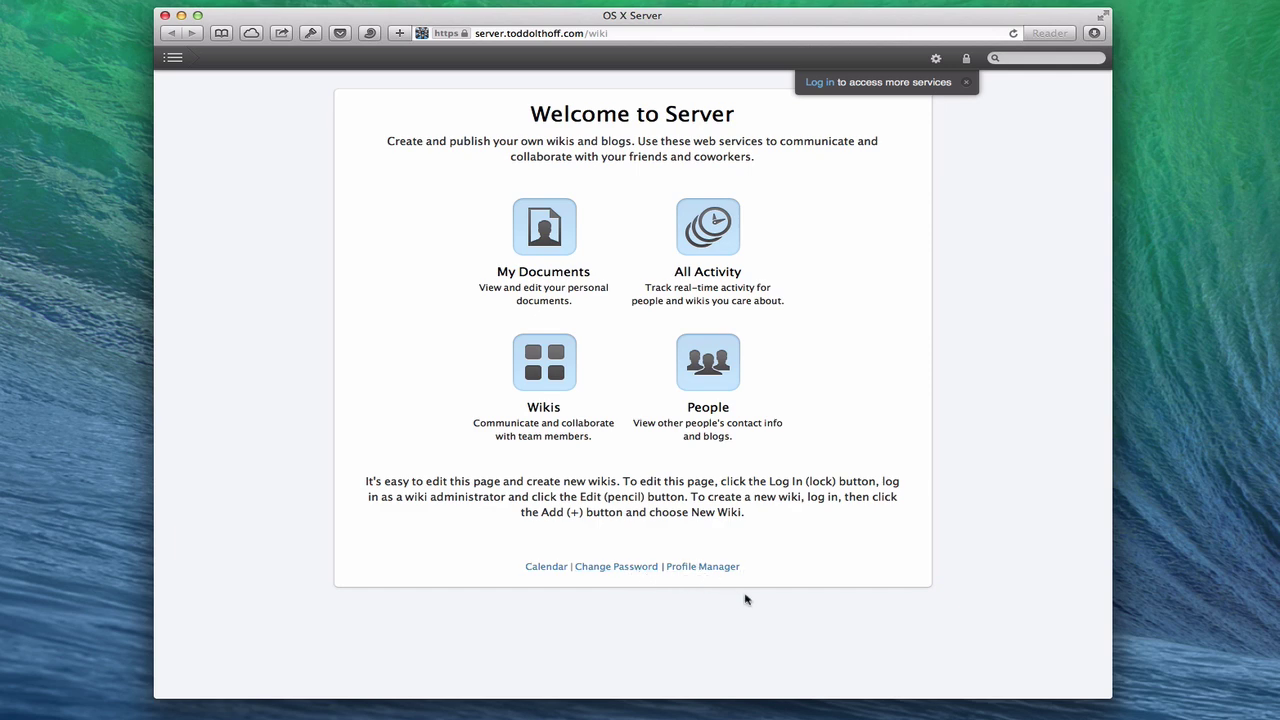
{"action": "left_click", "coordinate": [815, 83]}
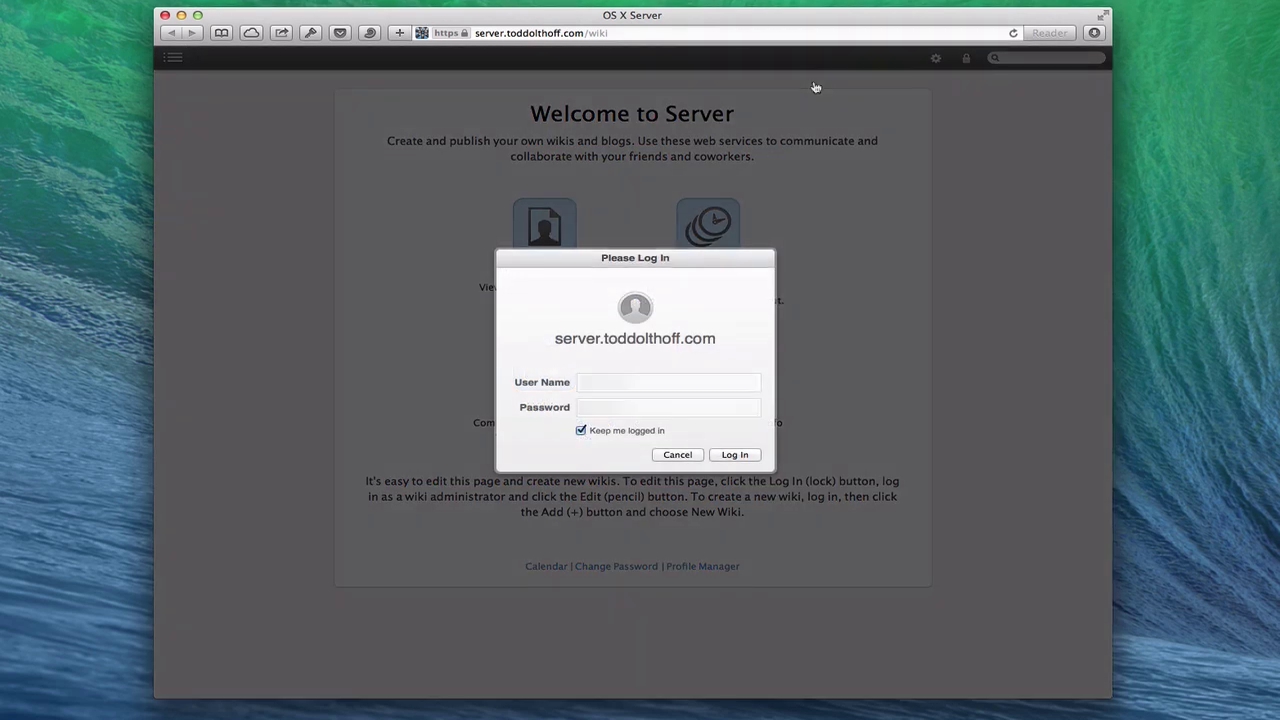
{"action": "type", "text": "ad"}
{"action": "left_click", "coordinate": [580, 431]}
{"action": "left_click", "coordinate": [734, 455]}
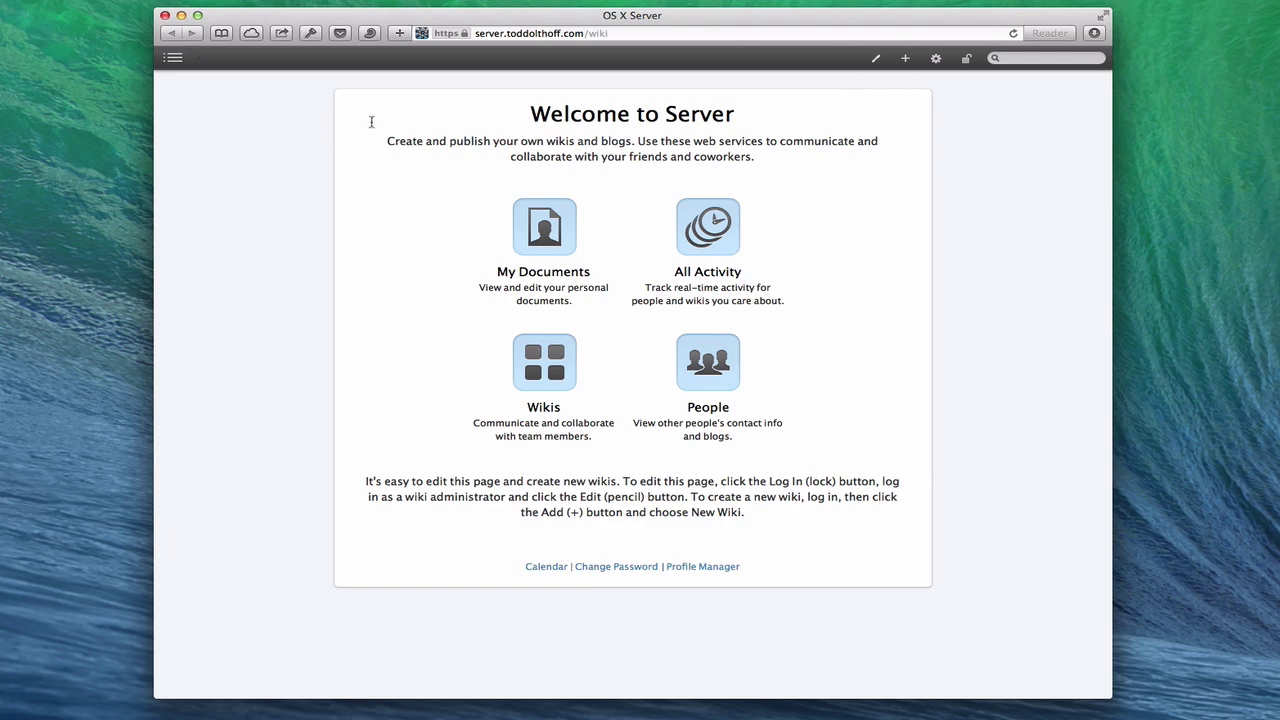
{"action": "left_click", "coordinate": [174, 59]}
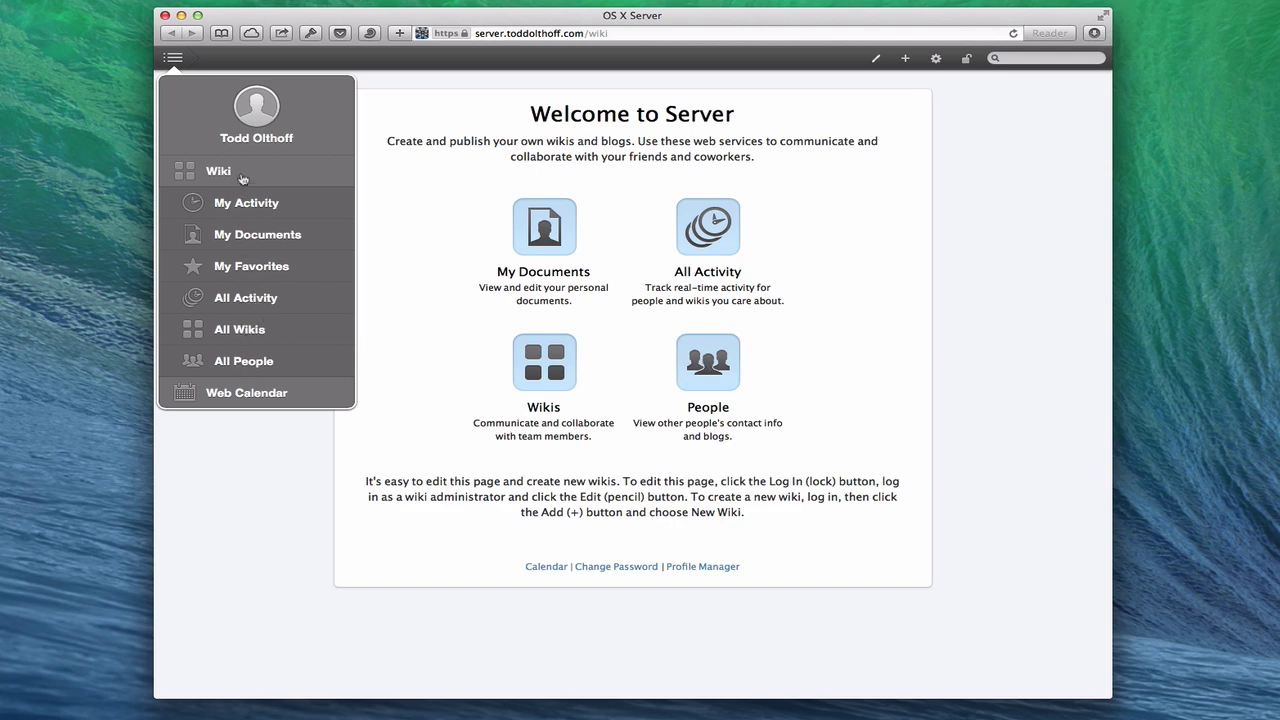
{"action": "left_click", "coordinate": [386, 204]}
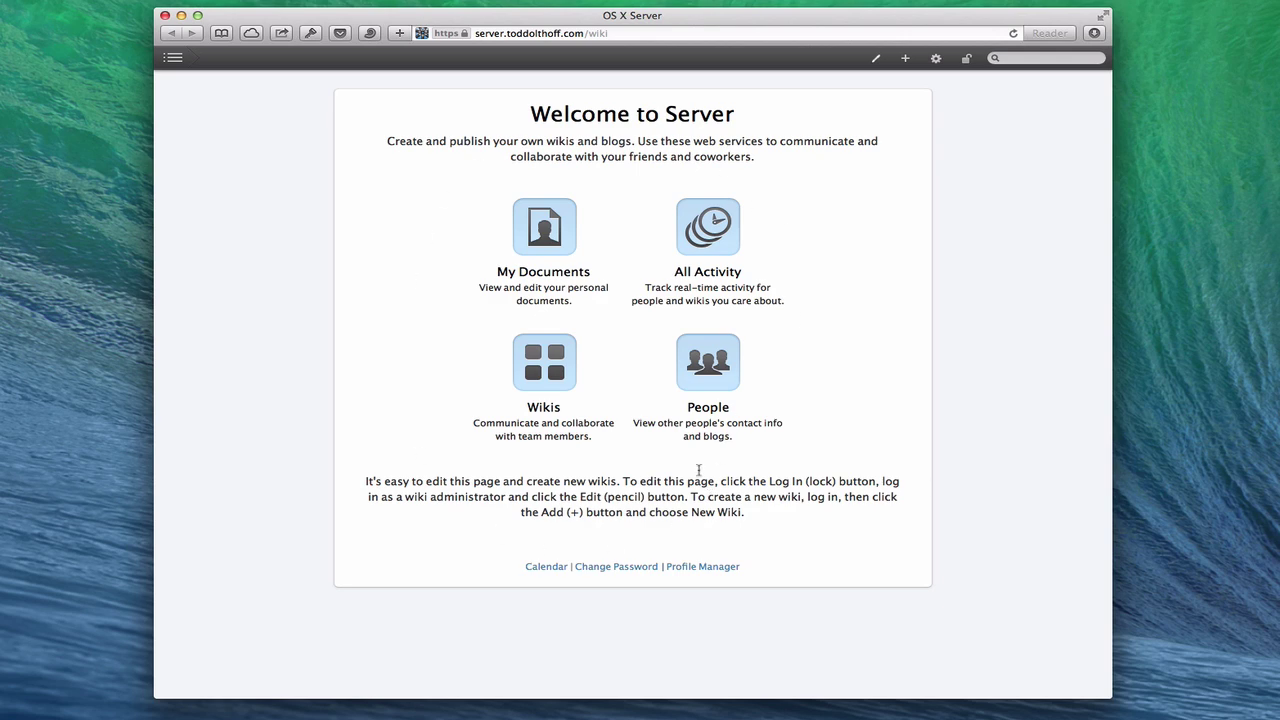
{"action": "left_click", "coordinate": [876, 60]}
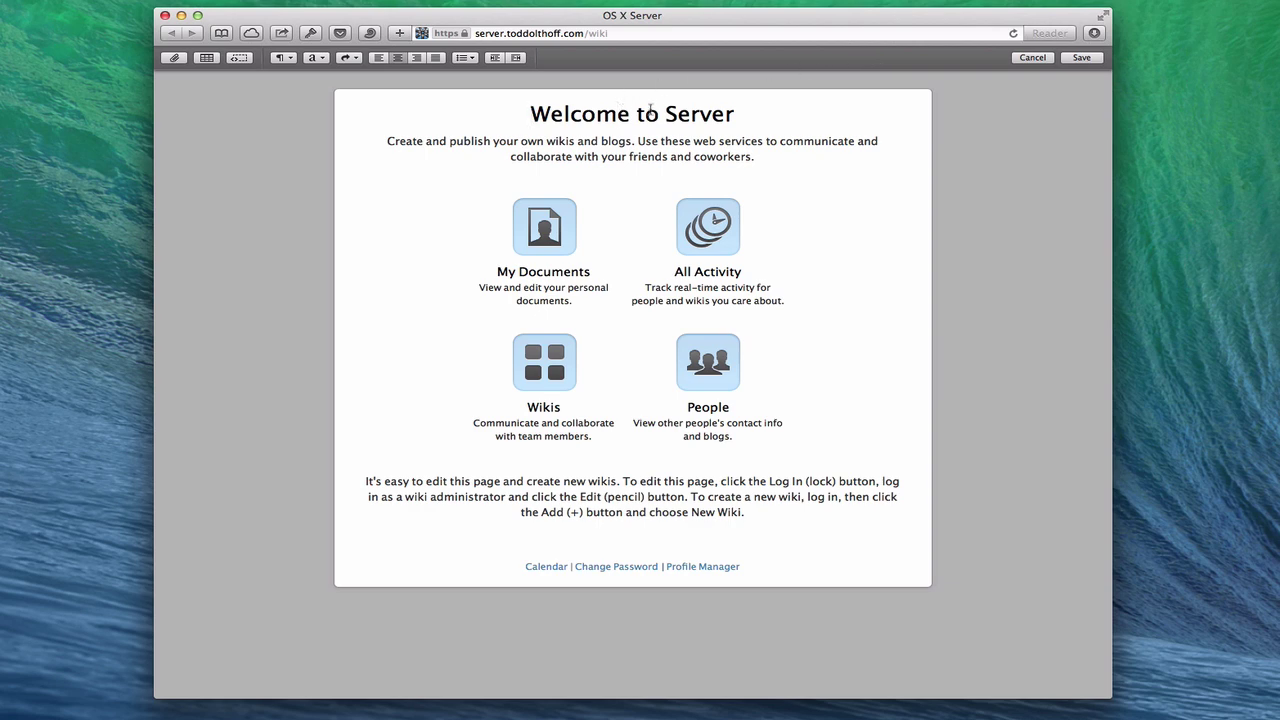
{"action": "left_click_drag", "start_coordinate": [738, 113], "coordinate": [530, 113]}
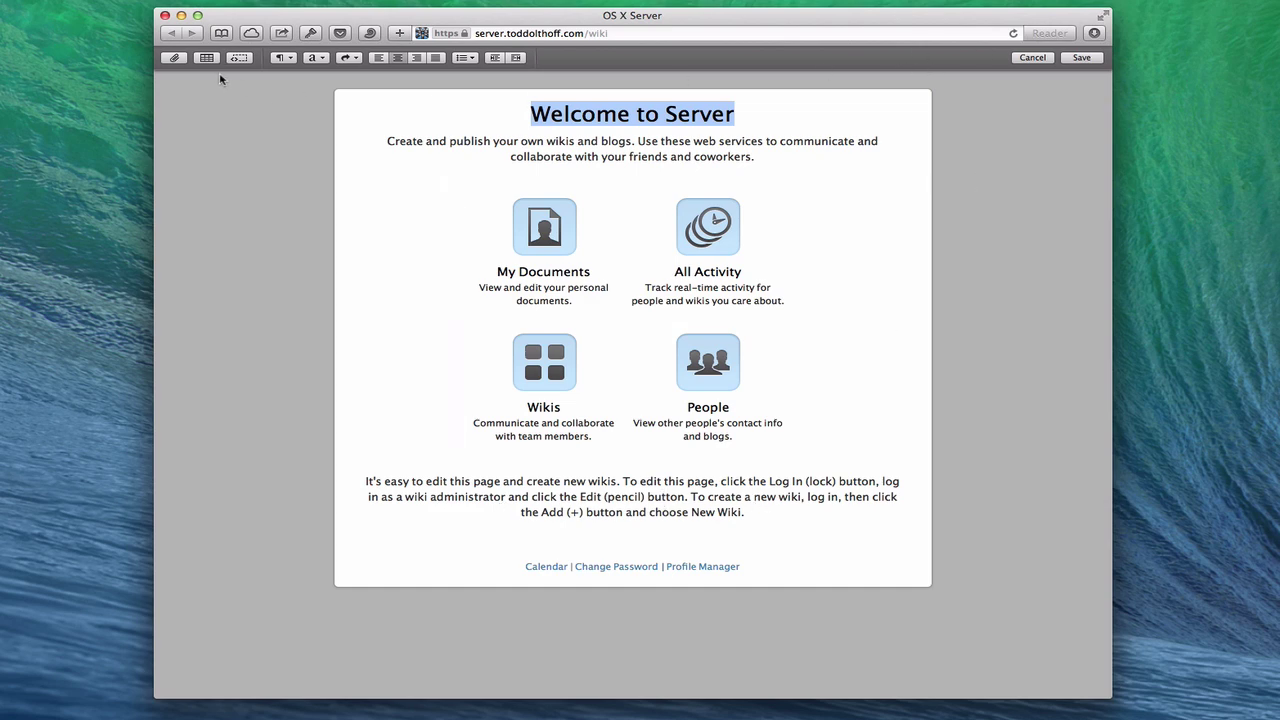
{"action": "left_click", "coordinate": [1032, 58]}
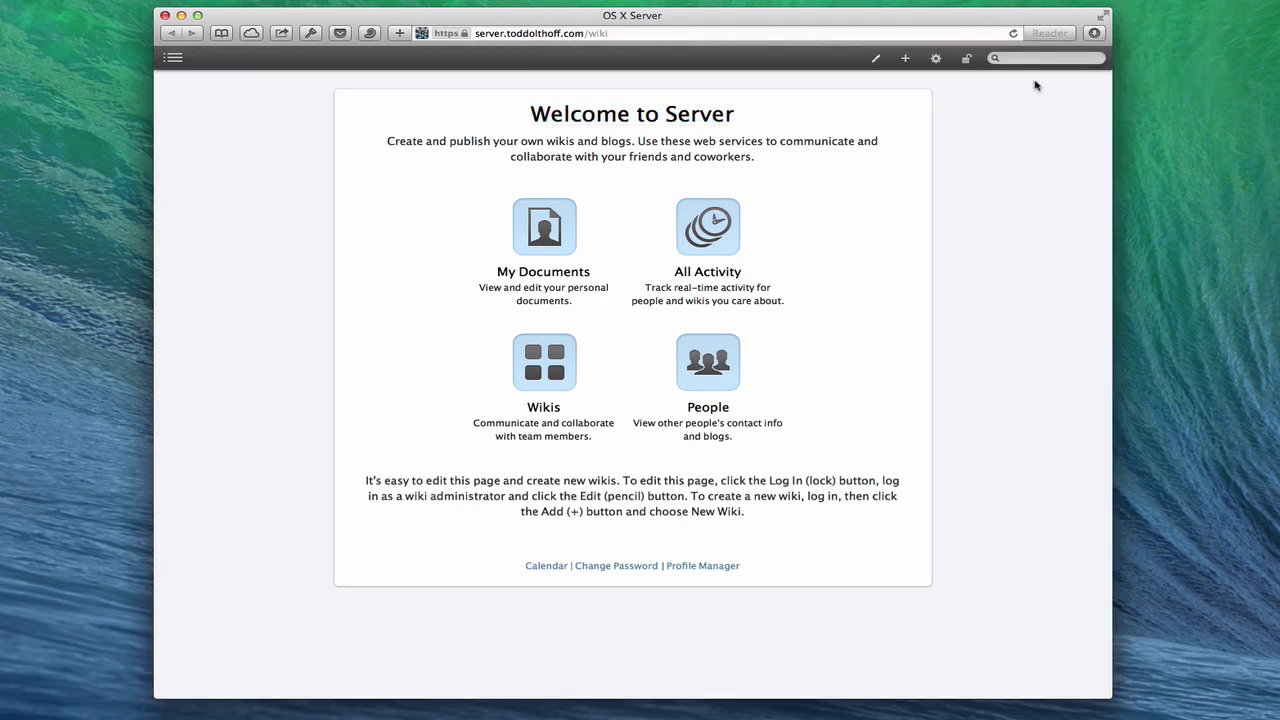
Step: Dismiss the + create list, then open My User Settings from the gear menu
{"action": "left_click", "coordinate": [906, 60]}
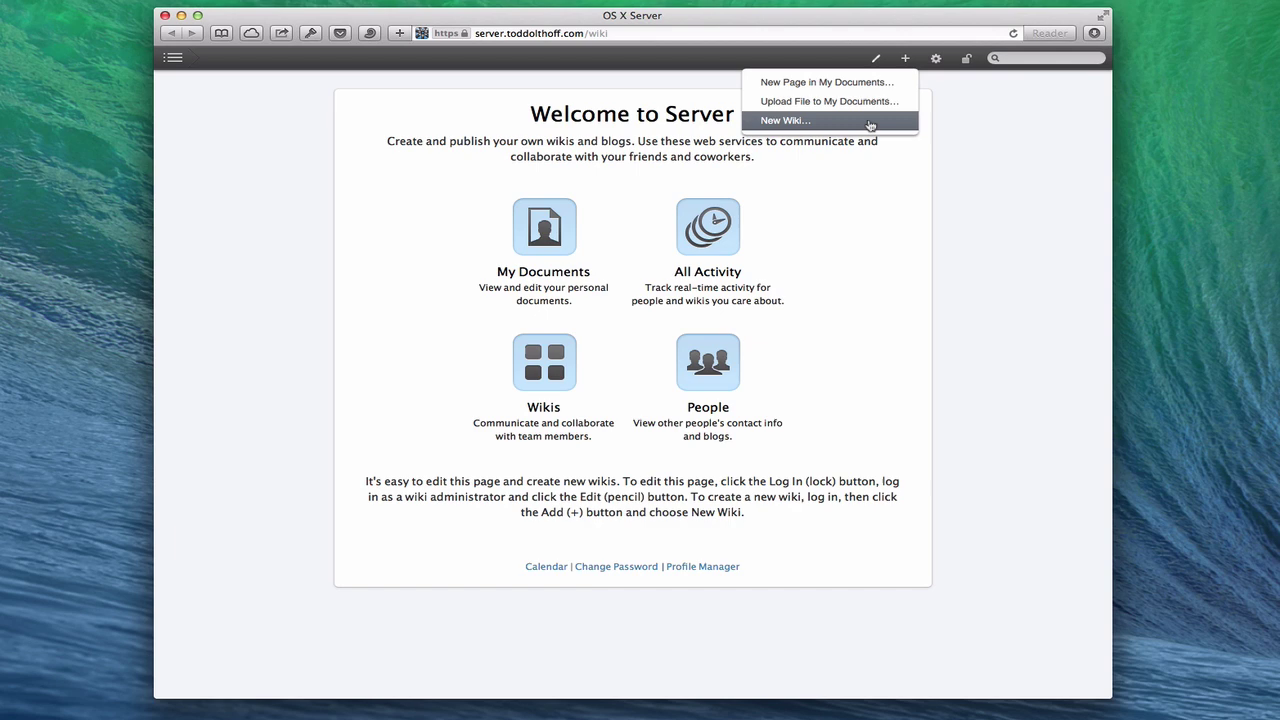
{"action": "left_click", "coordinate": [1010, 117]}
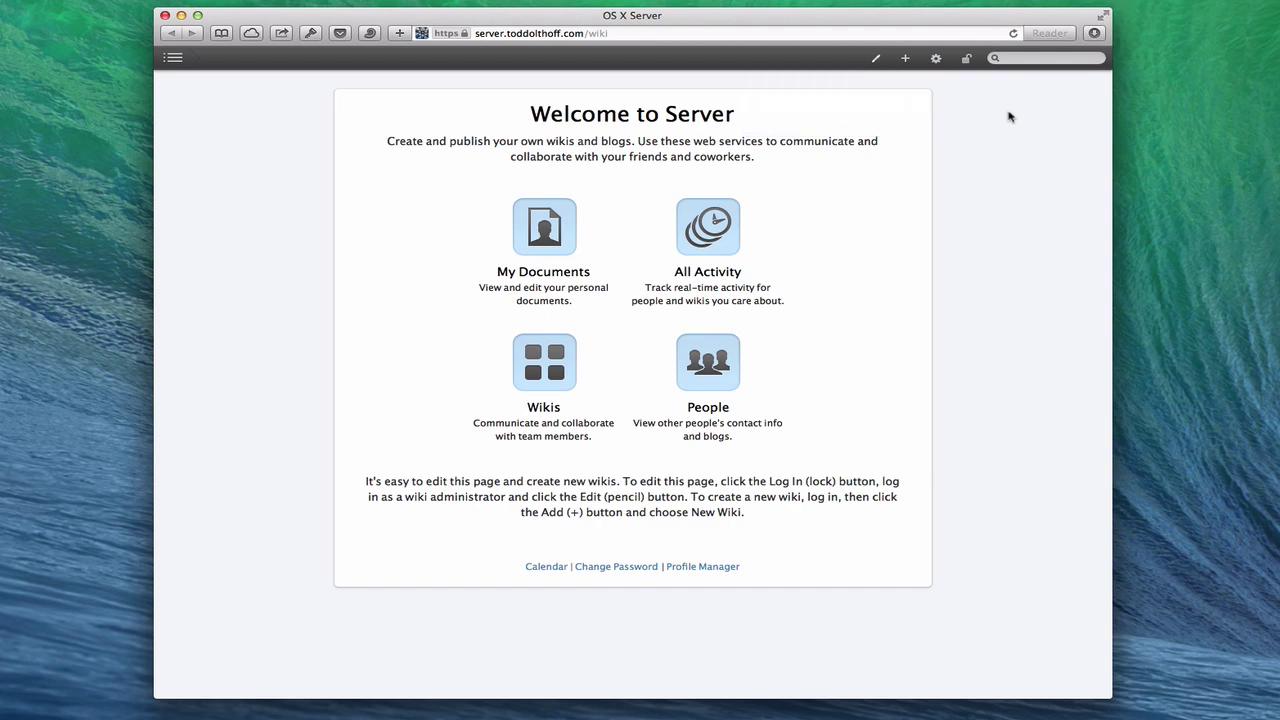
{"action": "left_click", "coordinate": [936, 59]}
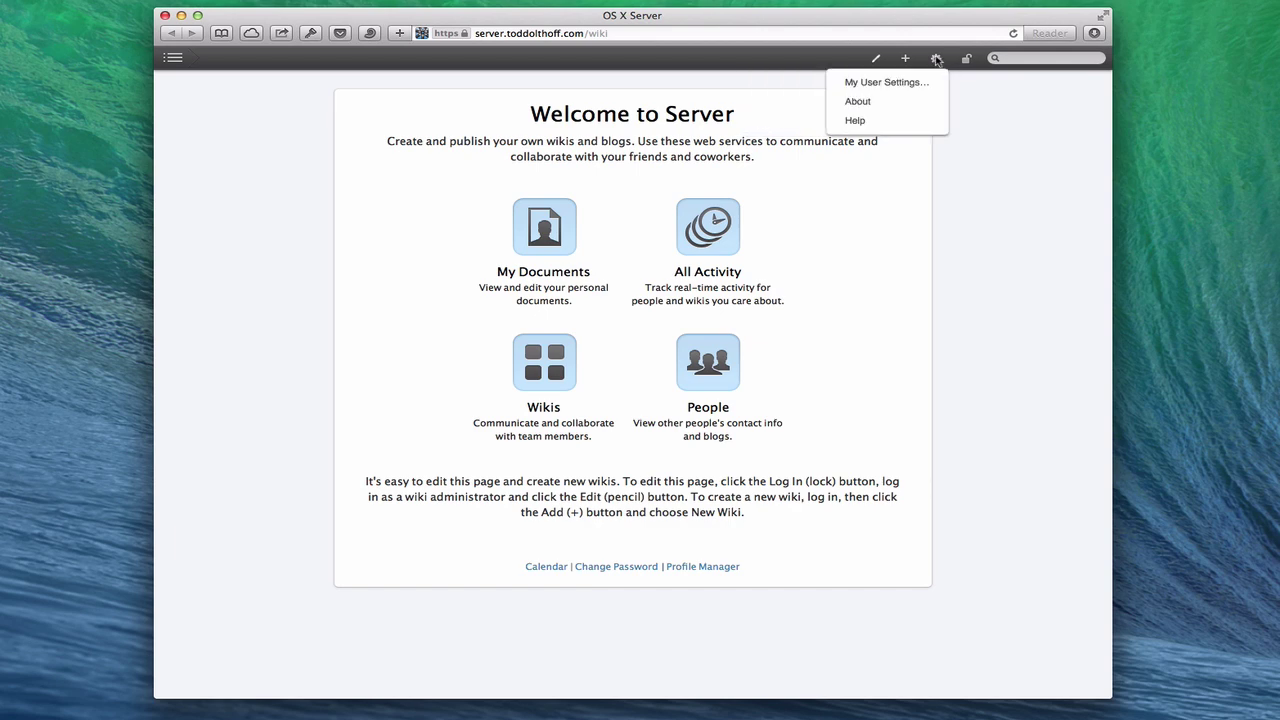
{"action": "left_click", "coordinate": [892, 84]}
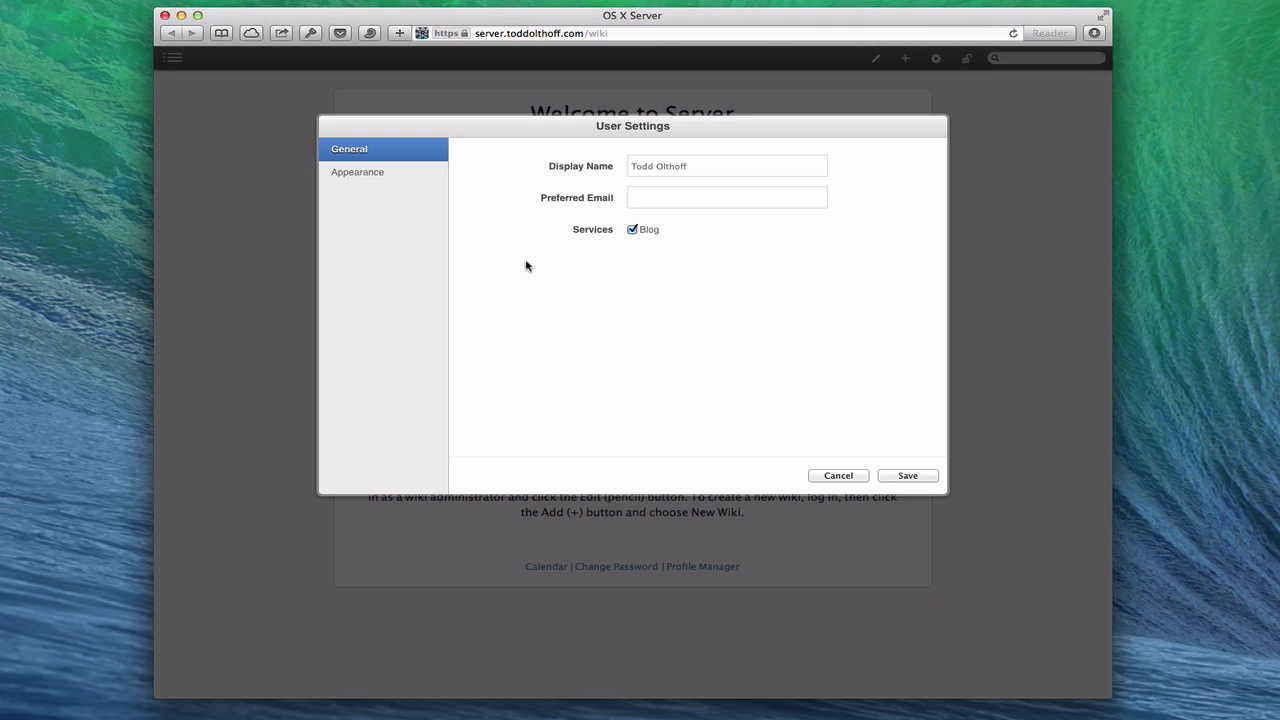
Step: Pick the dark blue Appearance colour scheme and save the user settings
{"action": "left_click", "coordinate": [372, 179]}
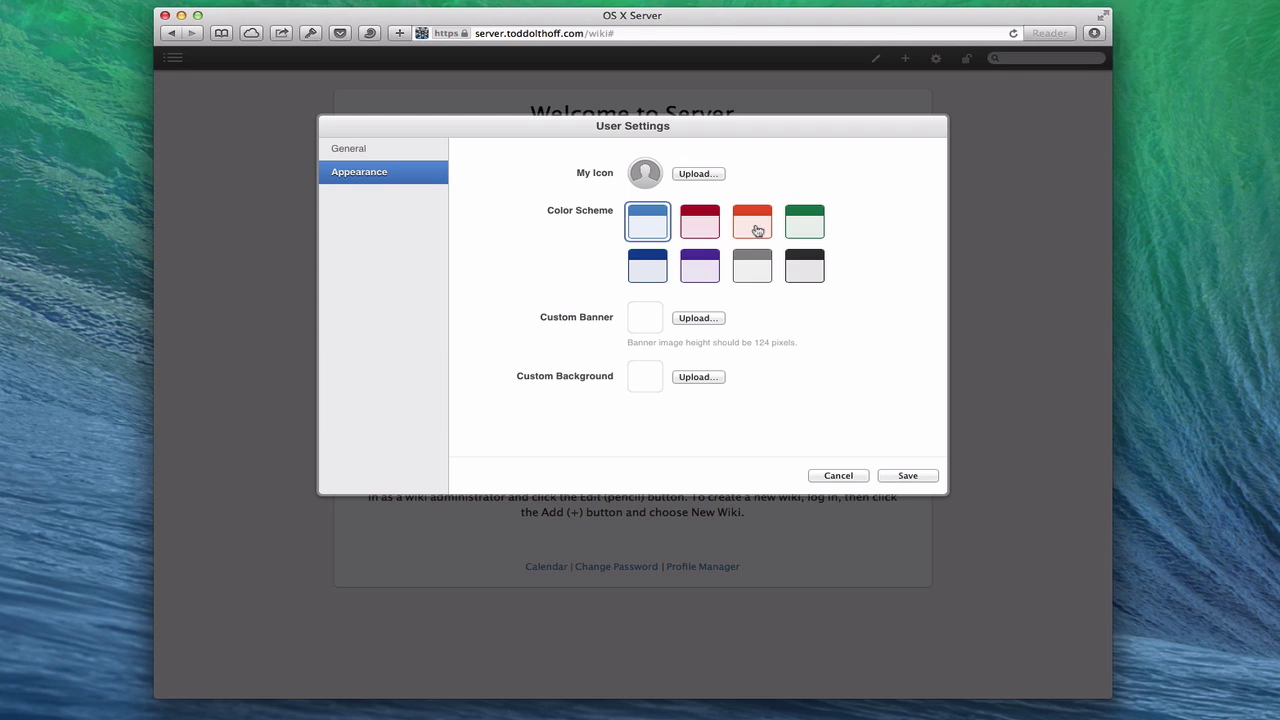
{"action": "left_click", "coordinate": [652, 273]}
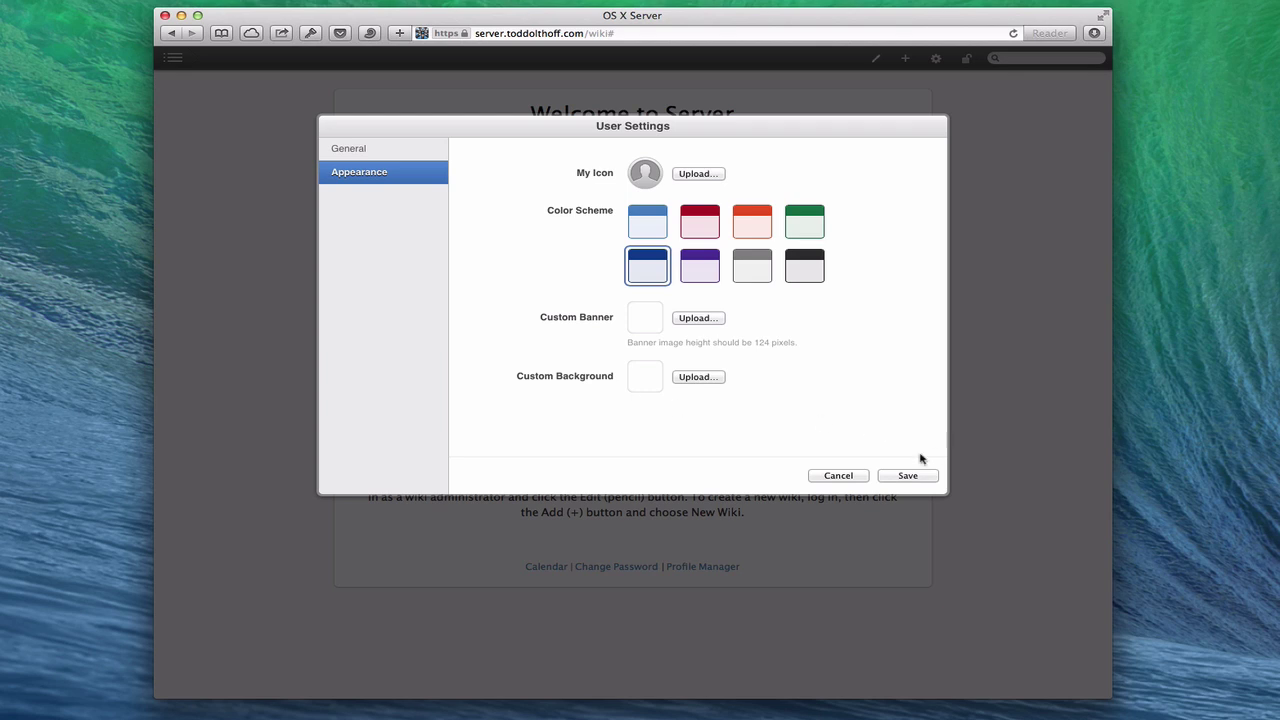
{"action": "left_click", "coordinate": [900, 477]}
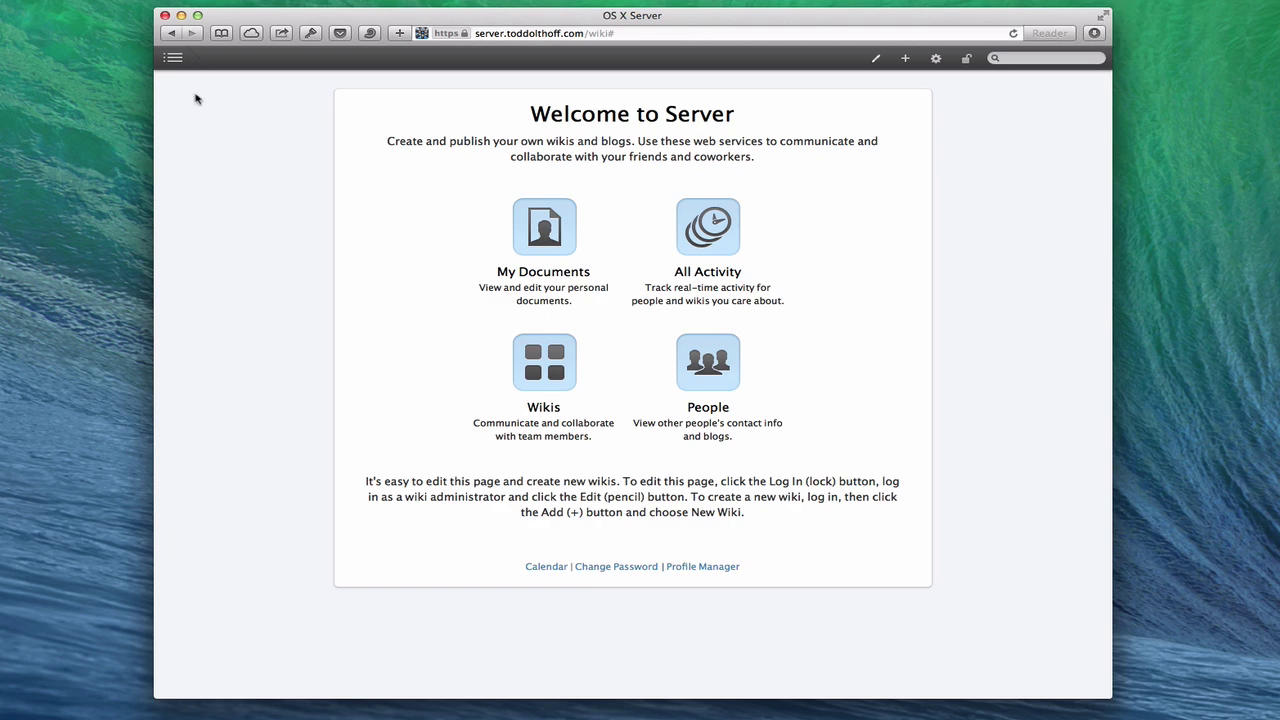
Step: Visit My Activity, then the personal Documents, Tags and Blog sections
{"action": "left_click", "coordinate": [172, 59]}
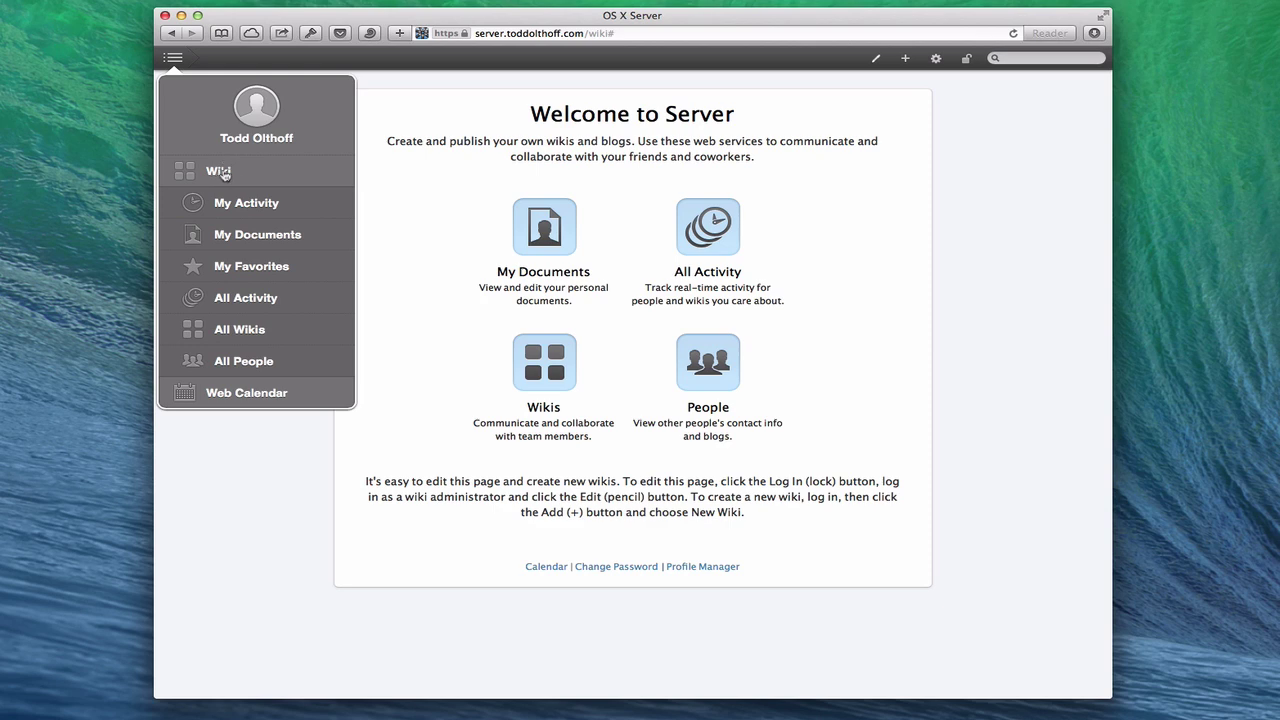
{"action": "left_click", "coordinate": [242, 211]}
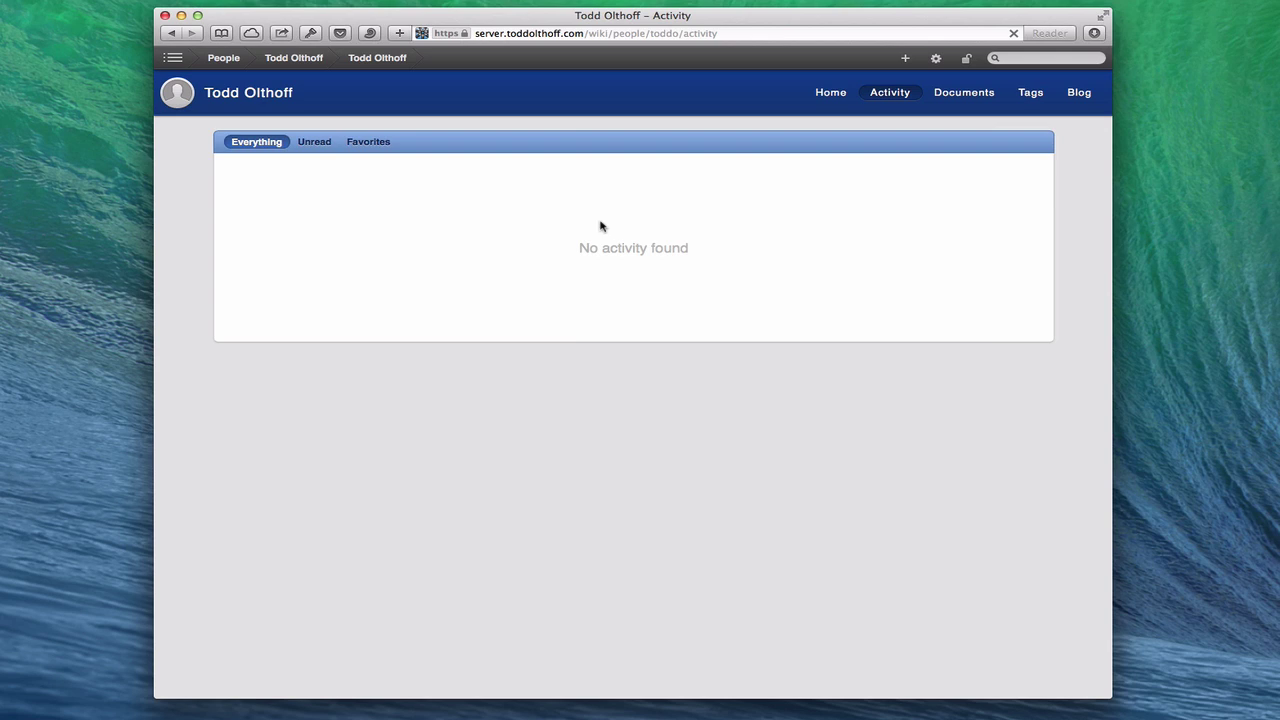
{"action": "left_click", "coordinate": [964, 93]}
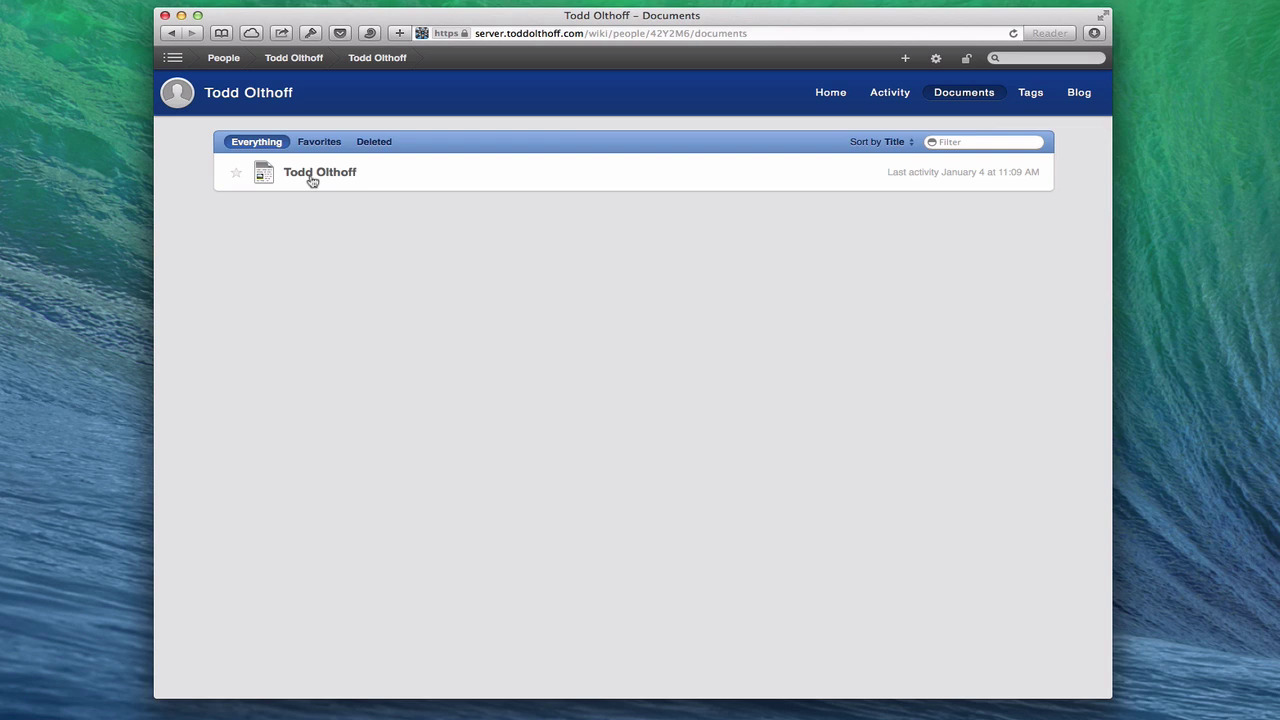
{"action": "left_click", "coordinate": [1029, 96]}
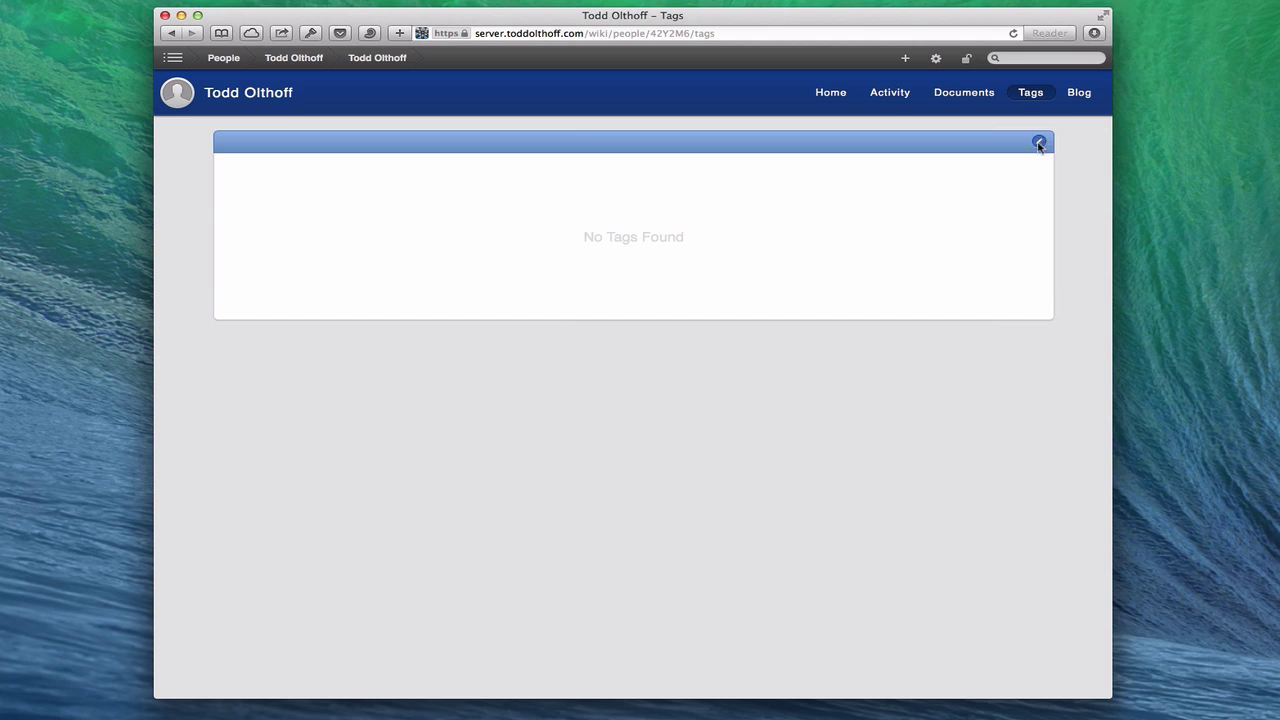
{"action": "left_click", "coordinate": [1085, 95]}
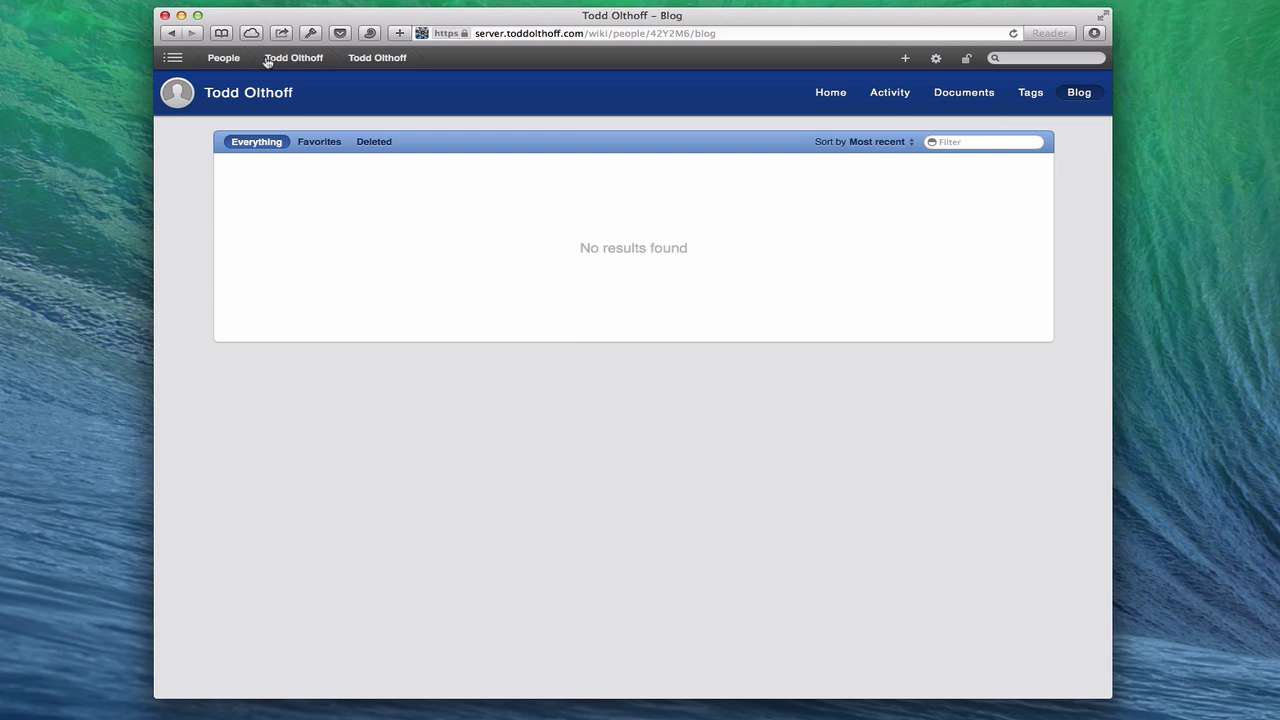
Step: Add a new blog post named 'First Post' with body text 'This is my first post.'
{"action": "left_click", "coordinate": [906, 59]}
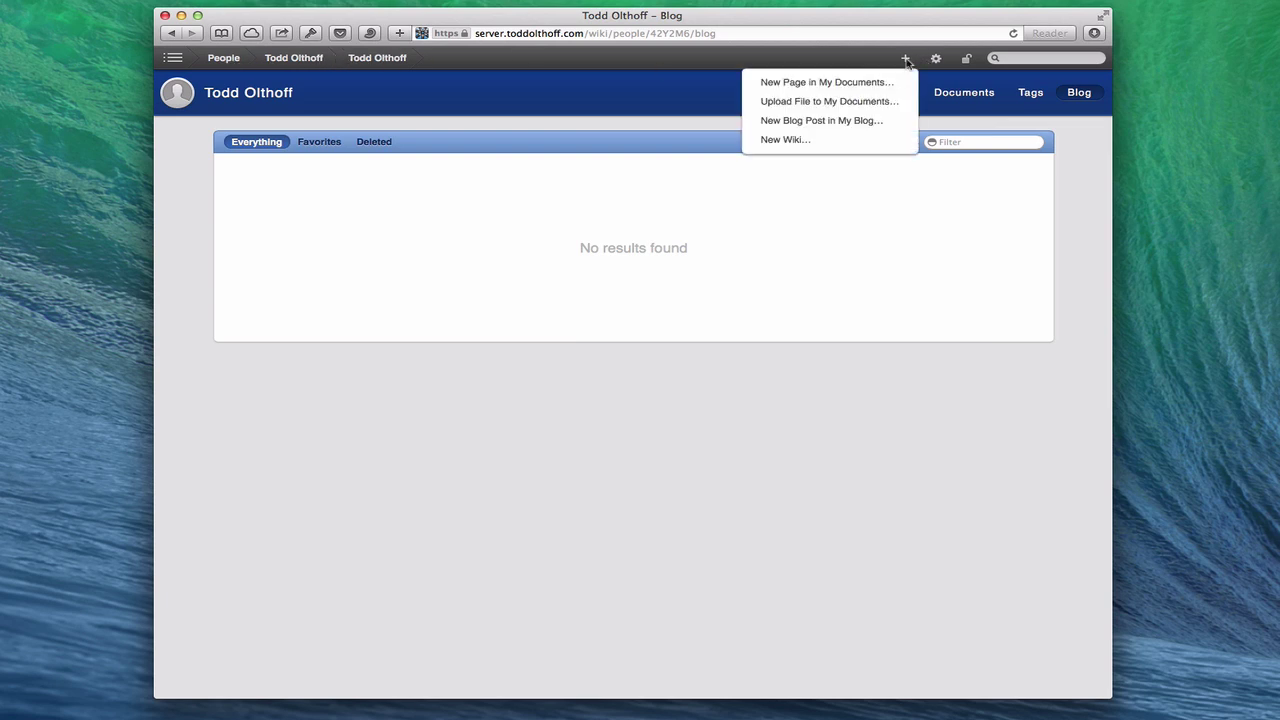
{"action": "left_click", "coordinate": [854, 126]}
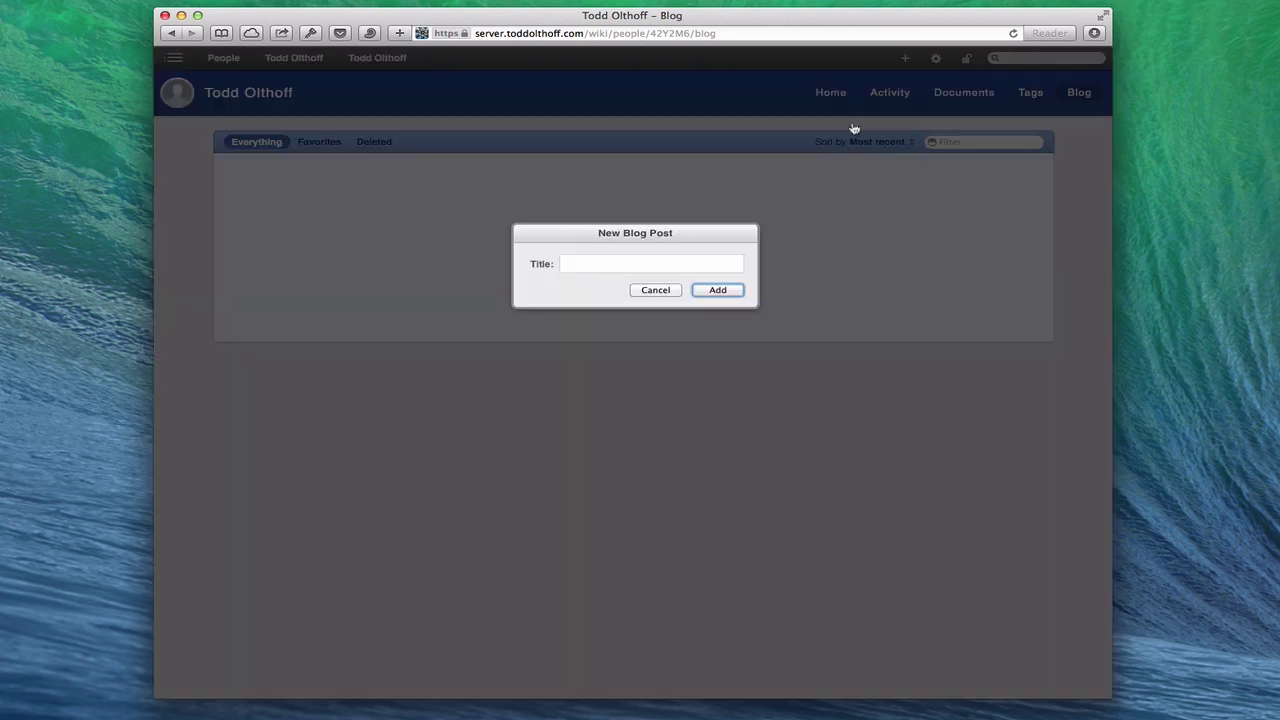
{"action": "left_click", "coordinate": [587, 261]}
{"action": "type", "text": "First Post"}
{"action": "left_click", "coordinate": [714, 289]}
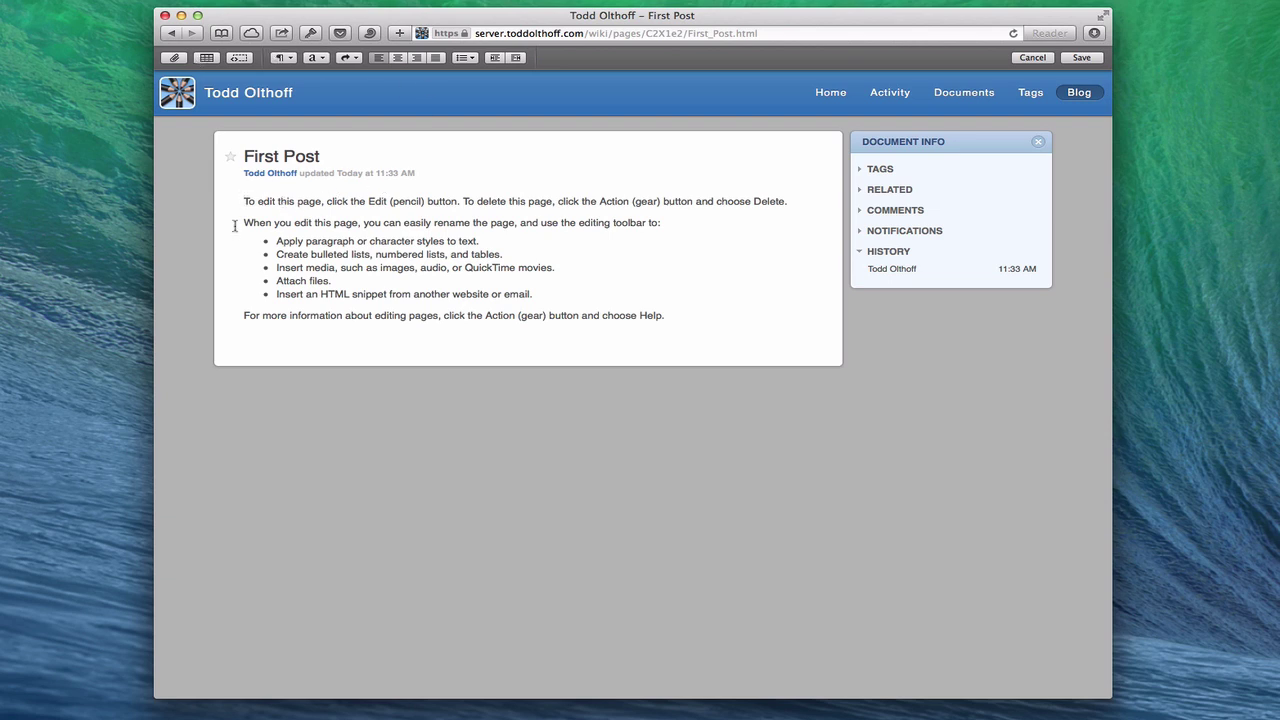
{"action": "left_click_drag", "start_coordinate": [242, 199], "coordinate": [524, 327]}
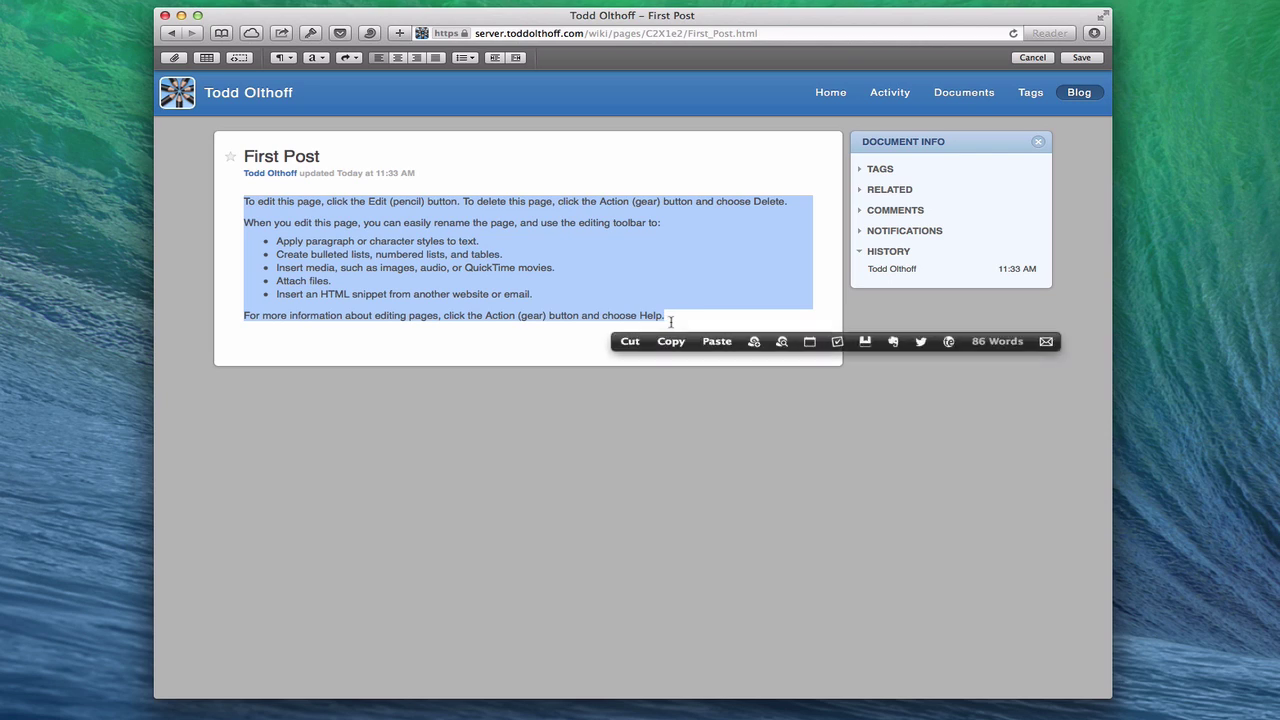
{"action": "type", "text": "This is my first post."}
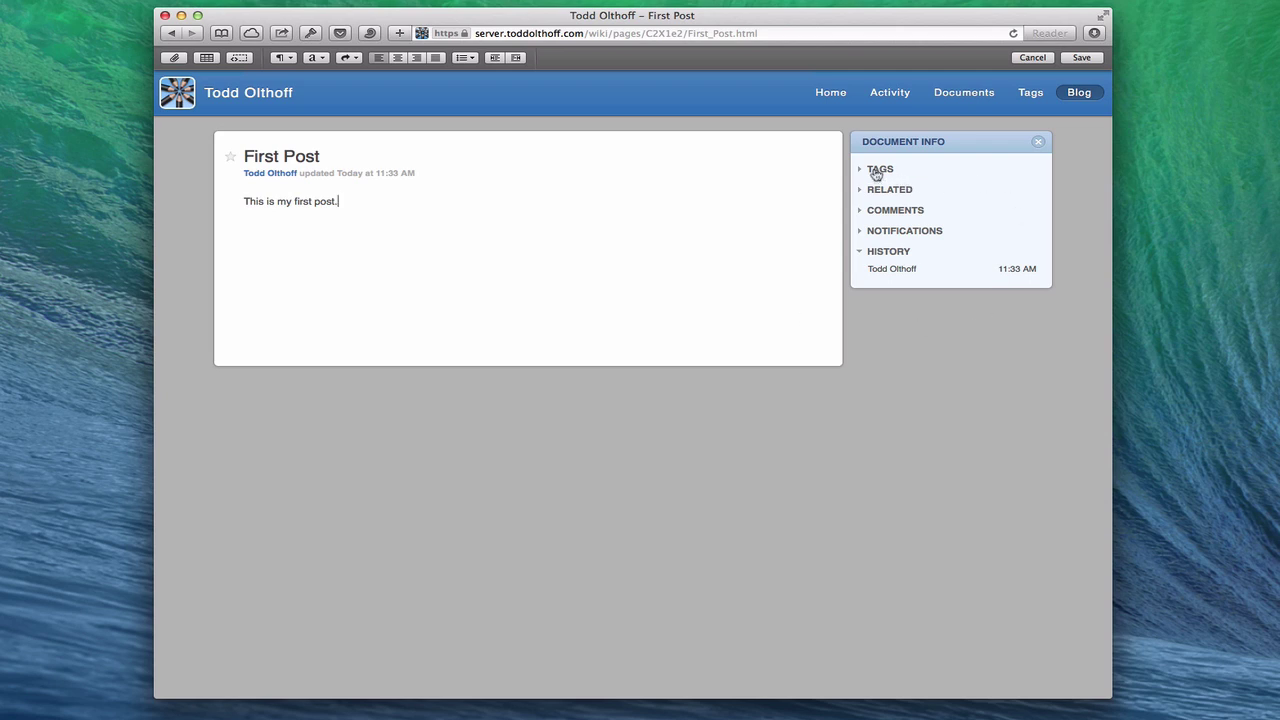
Step: Tag First Post with the author's name
{"action": "left_click", "coordinate": [877, 171]}
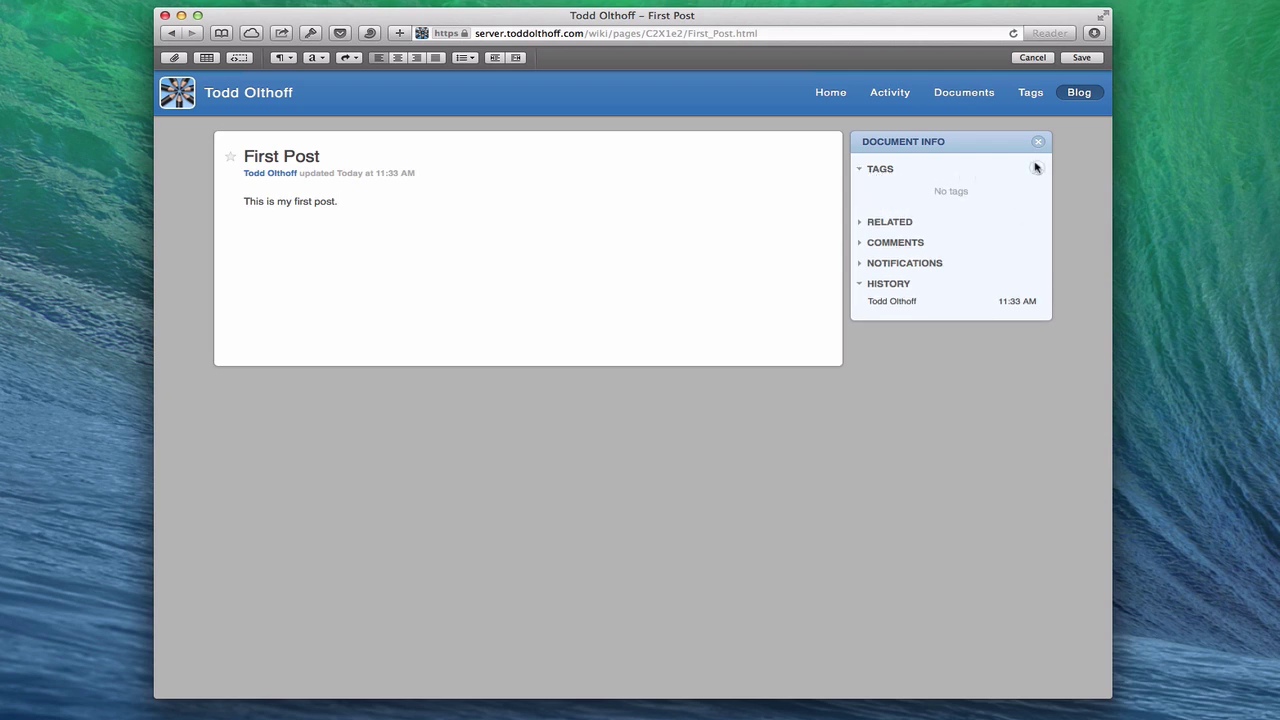
{"action": "left_click", "coordinate": [1037, 168]}
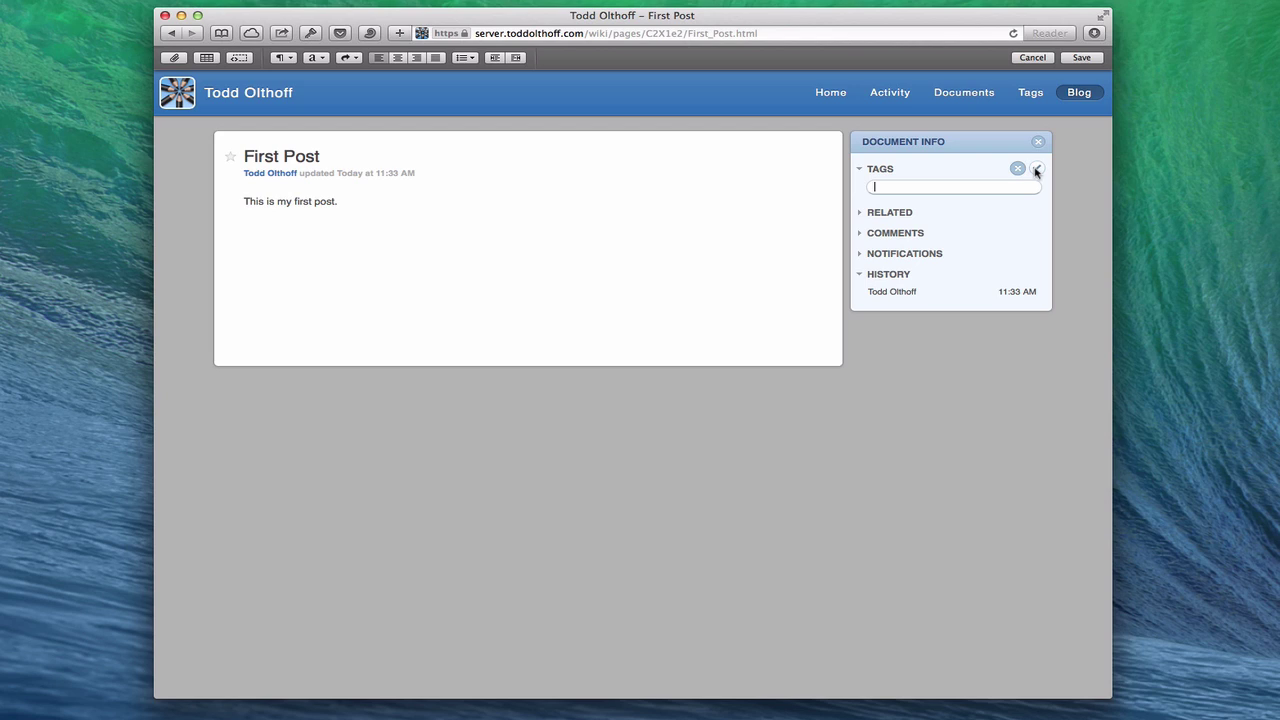
{"action": "type", "text": "Todd Olthoff"}
{"action": "left_click", "coordinate": [1037, 168]}
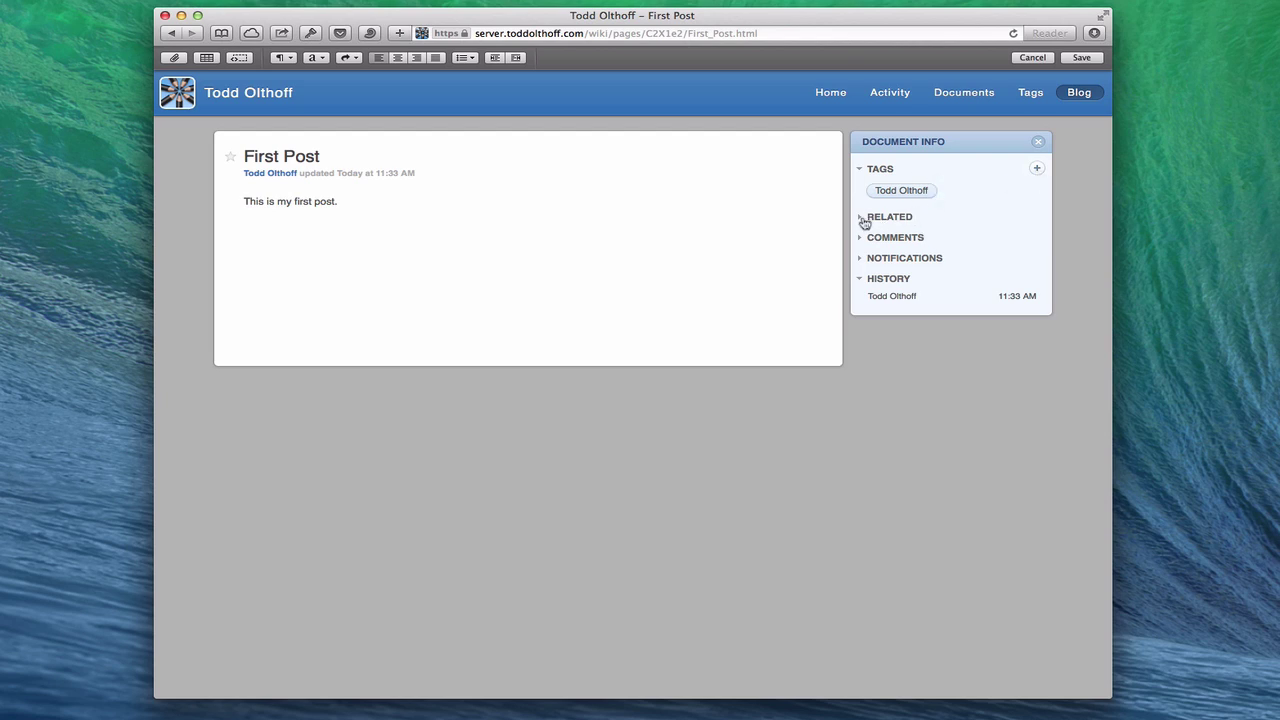
Step: Add the comment 'Cool Blog' to the post and save it
{"action": "left_click", "coordinate": [860, 217]}
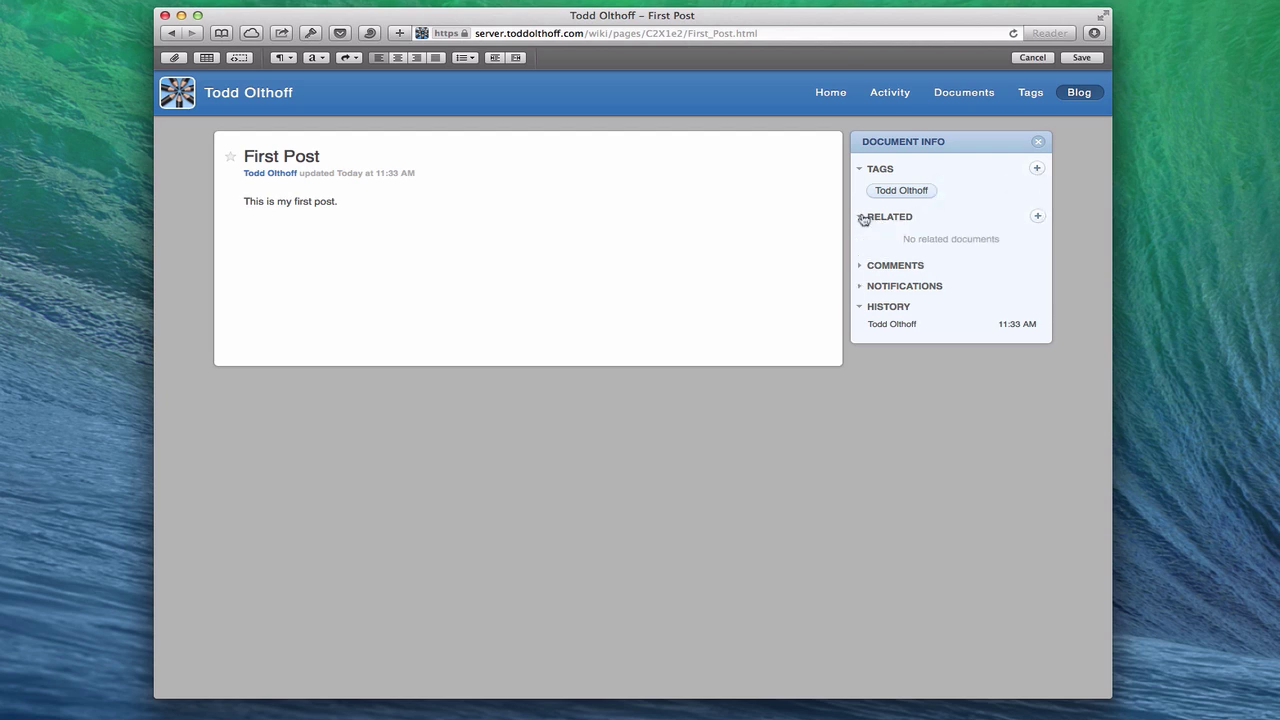
{"action": "left_click", "coordinate": [860, 265]}
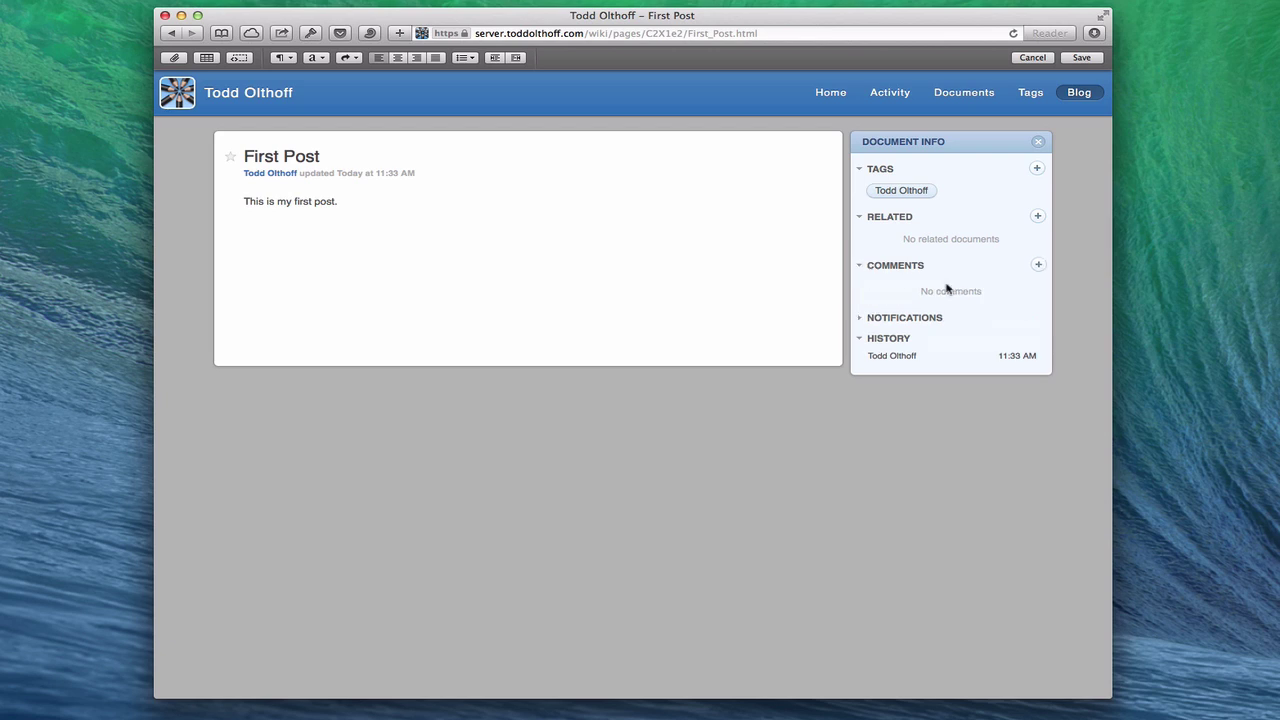
{"action": "left_click", "coordinate": [1038, 266]}
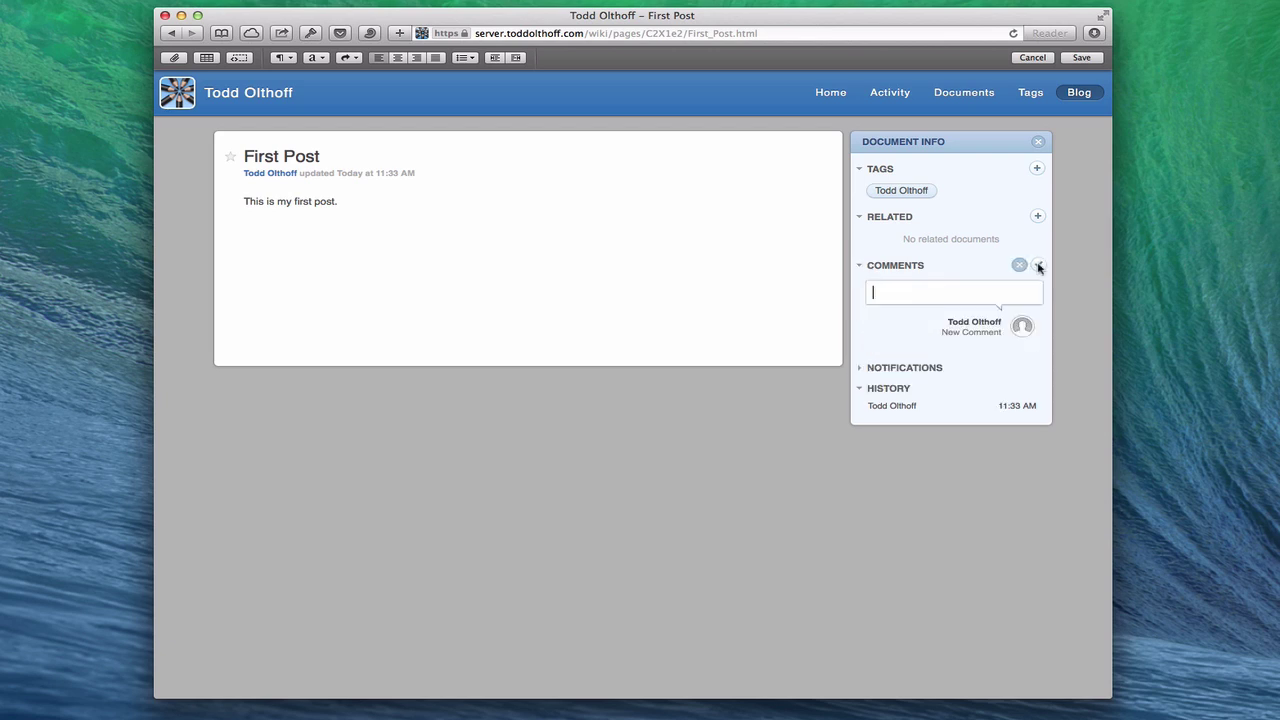
{"action": "type", "text": "Cool Blog"}
{"action": "left_click", "coordinate": [1038, 264]}
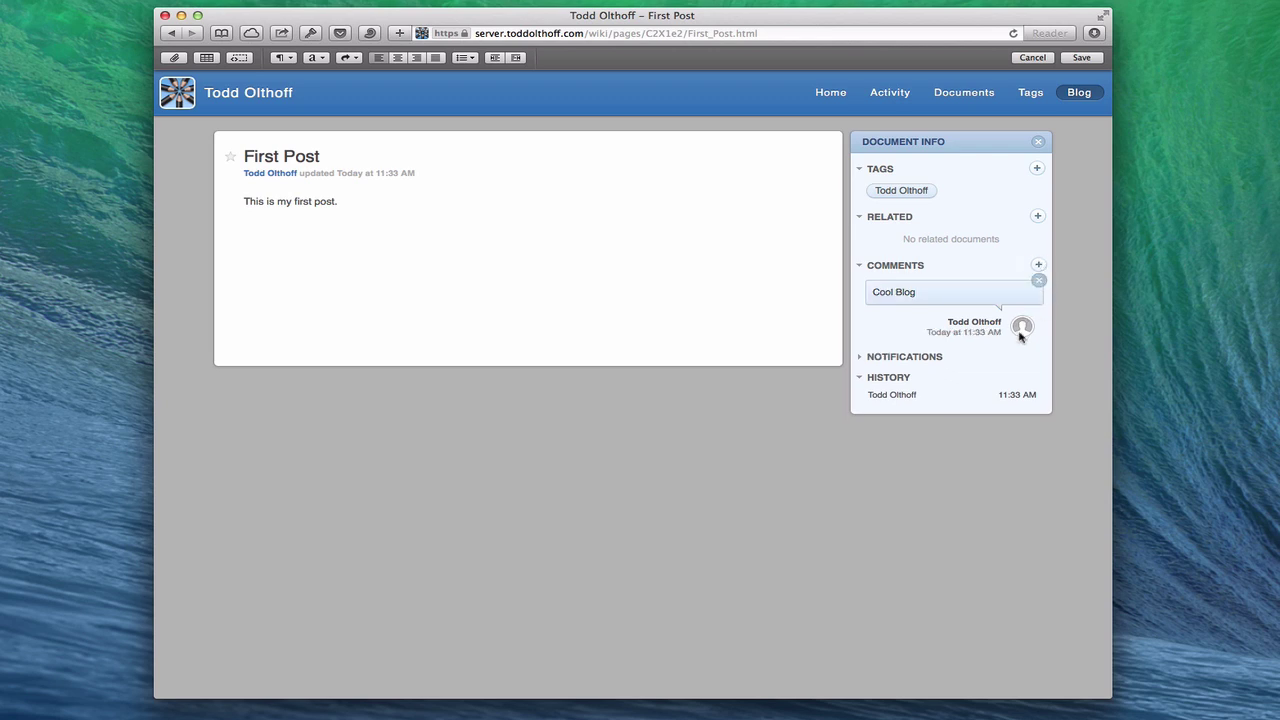
{"action": "mouse_move", "coordinate": [953, 292]}
{"action": "left_click", "coordinate": [859, 357]}
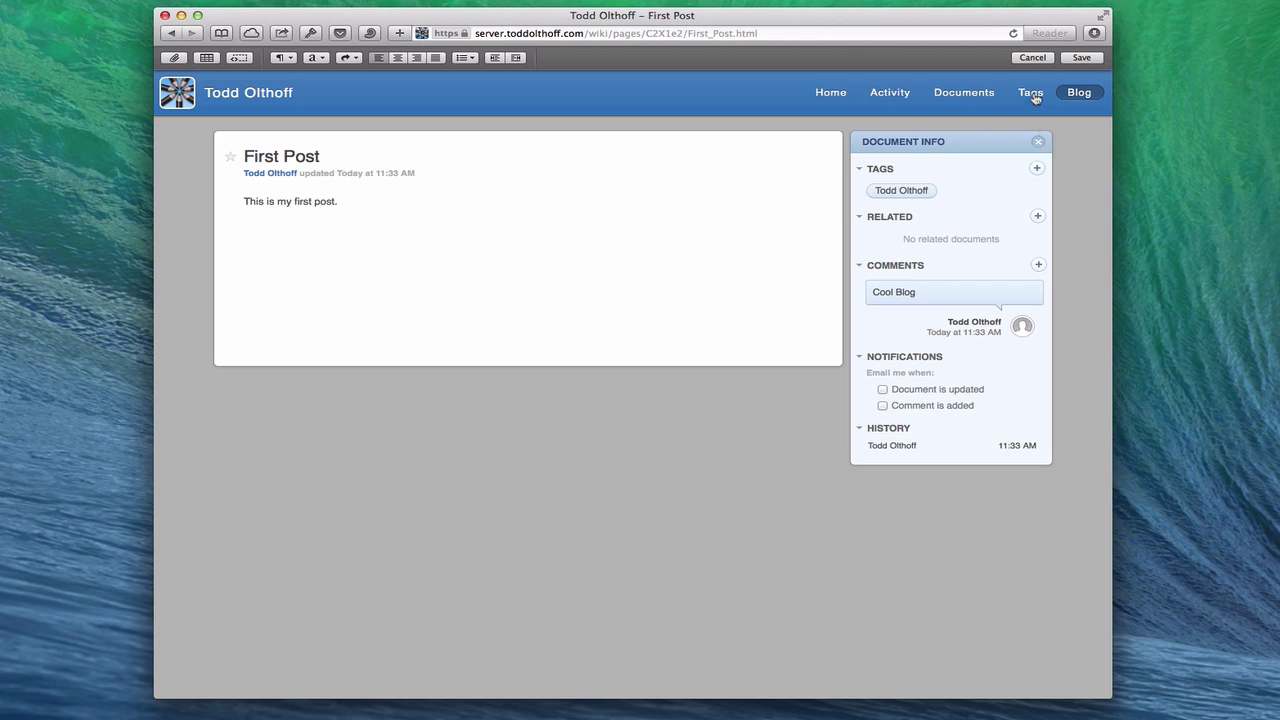
{"action": "left_click", "coordinate": [1081, 58]}
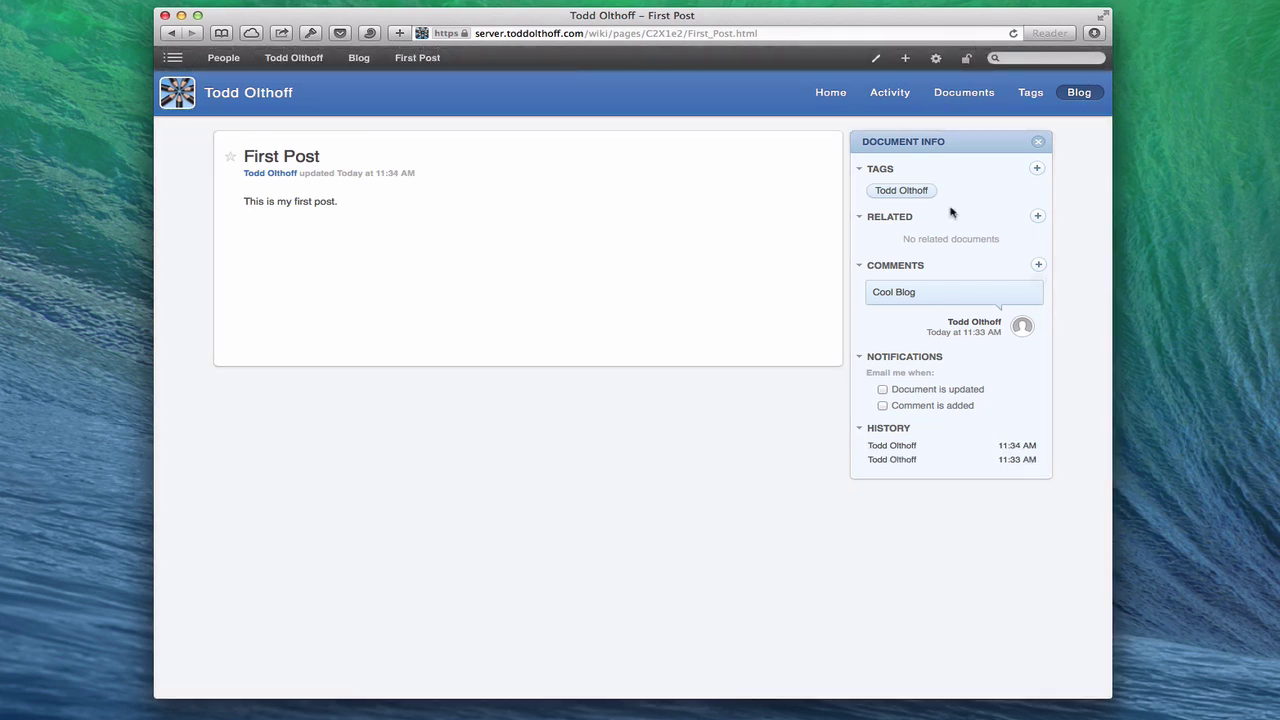
{"action": "left_click", "coordinate": [882, 92]}
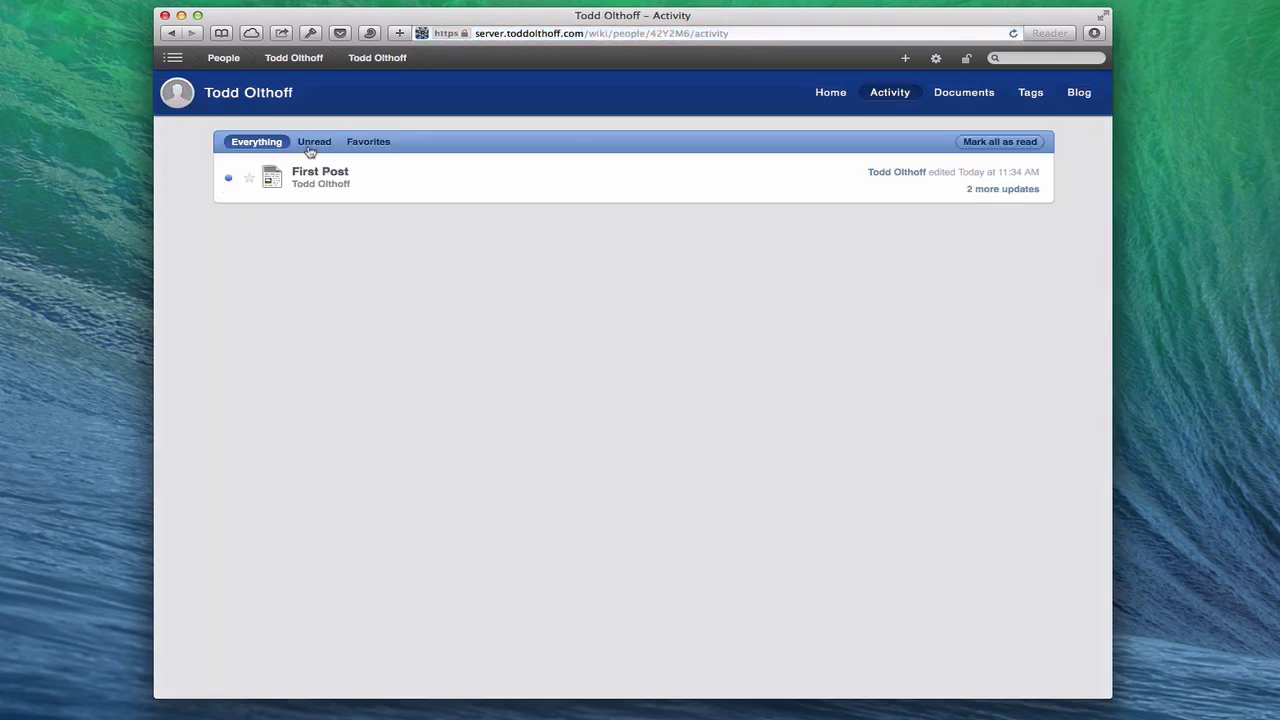
{"action": "left_click", "coordinate": [312, 145]}
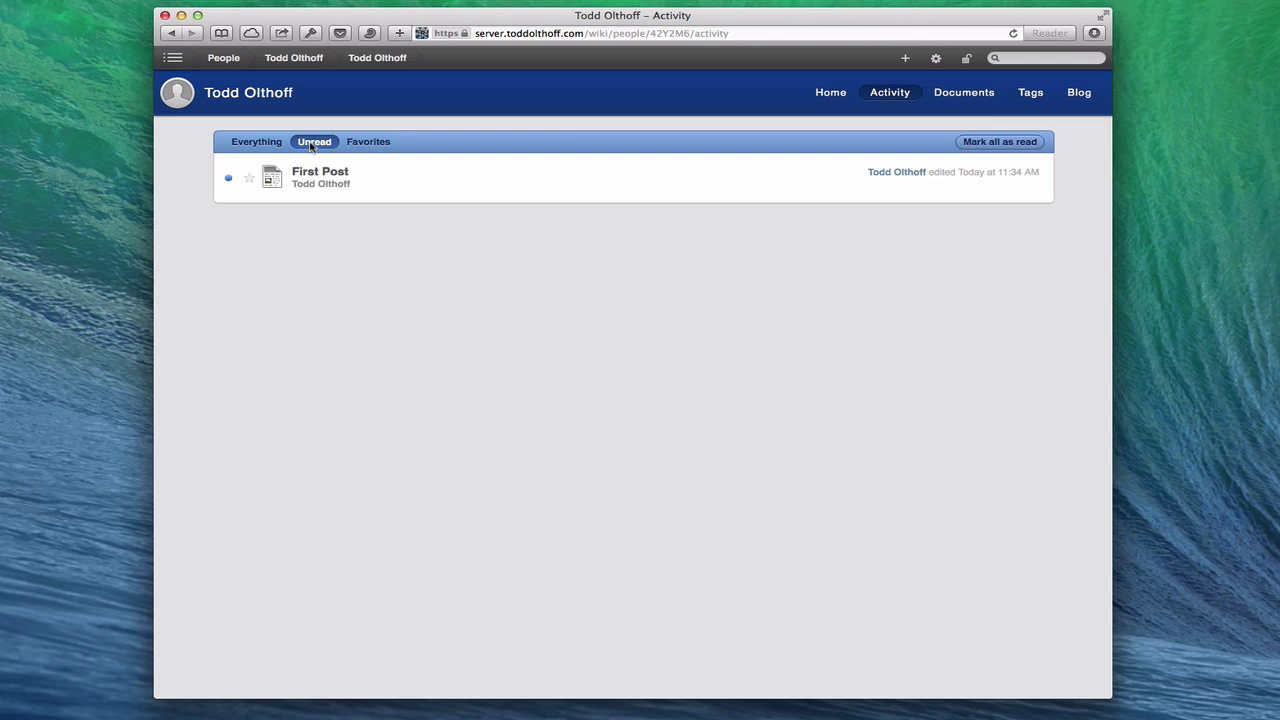
{"action": "left_click", "coordinate": [258, 144]}
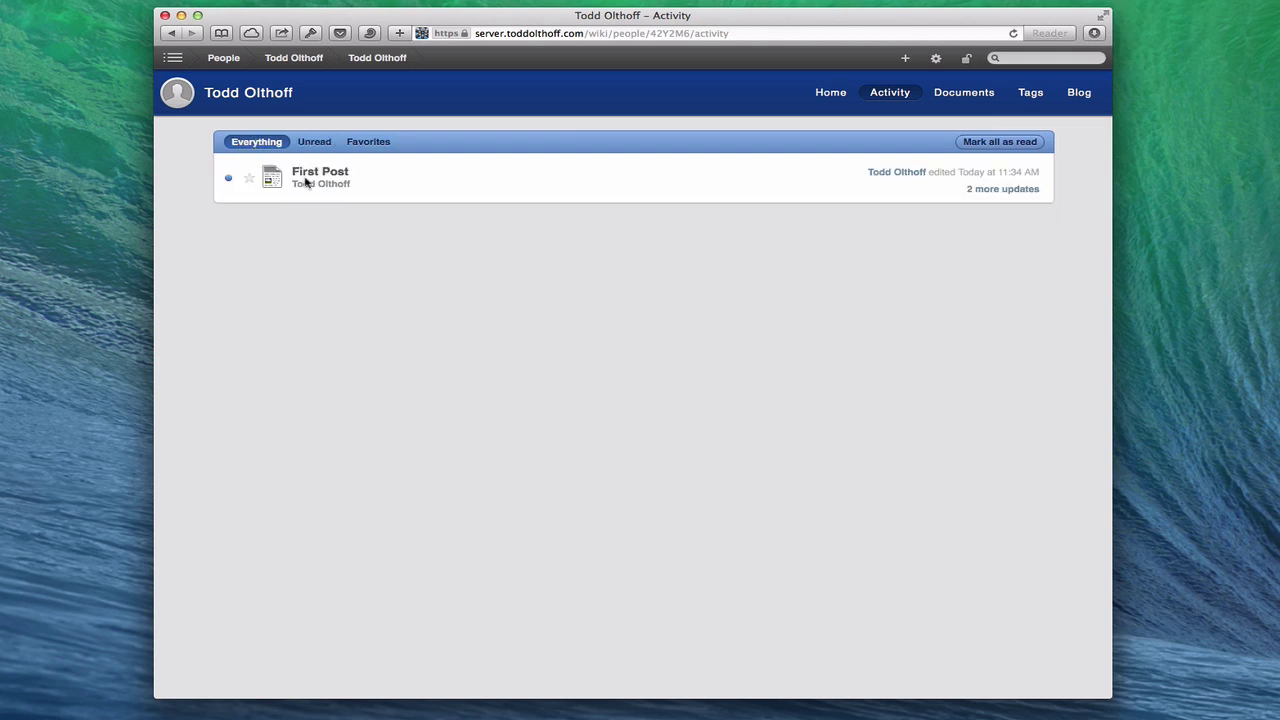
{"action": "left_click", "coordinate": [298, 171]}
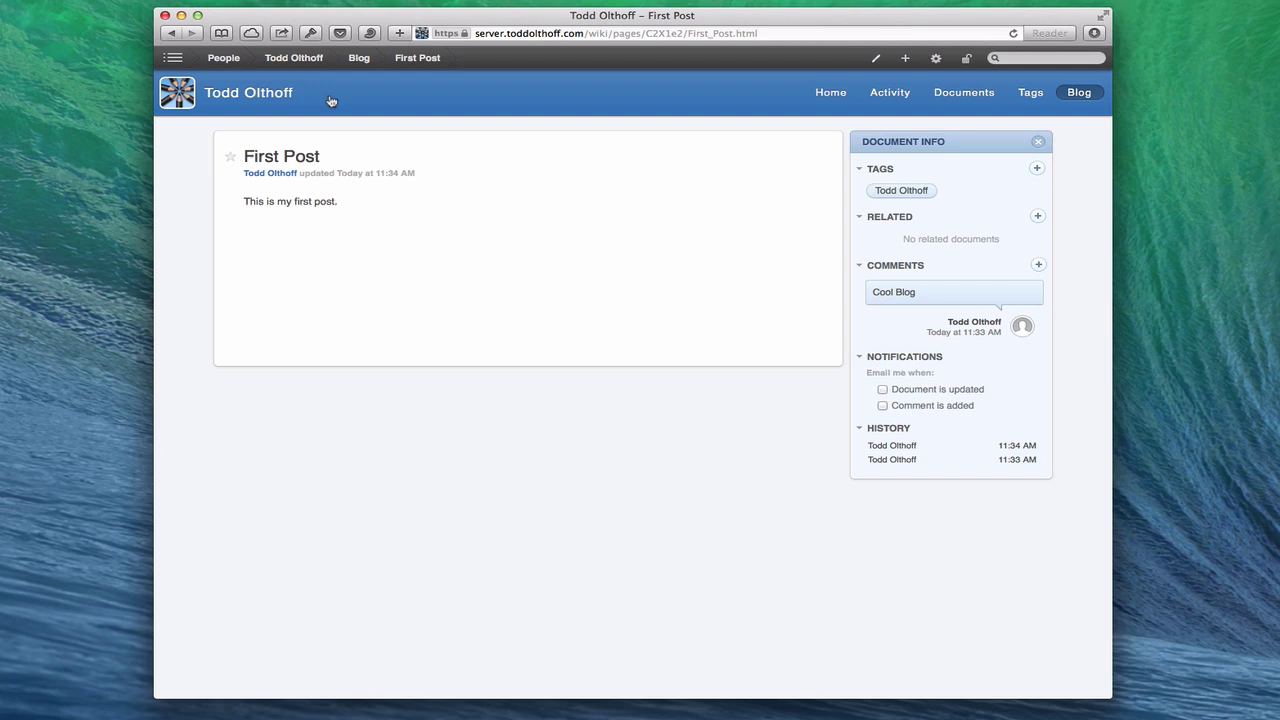
Step: View the personal documents list from the wiki home, then return home
{"action": "left_click", "coordinate": [174, 59]}
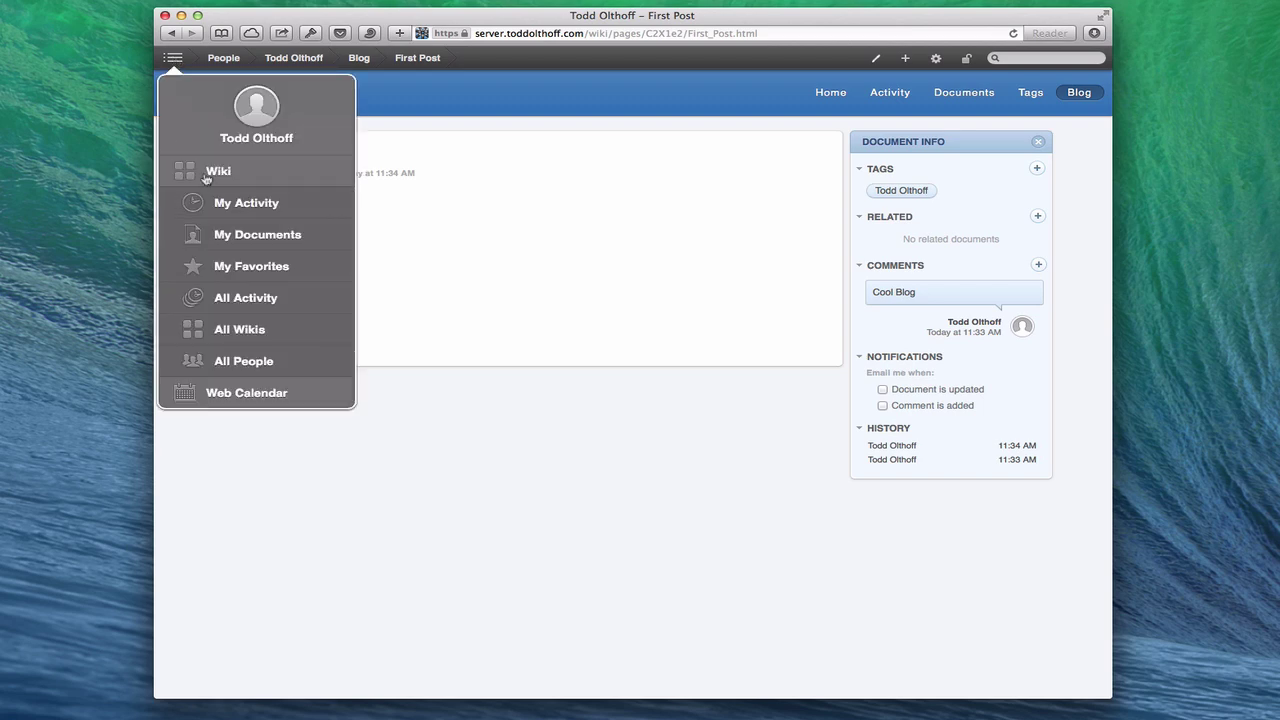
{"action": "left_click", "coordinate": [204, 176]}
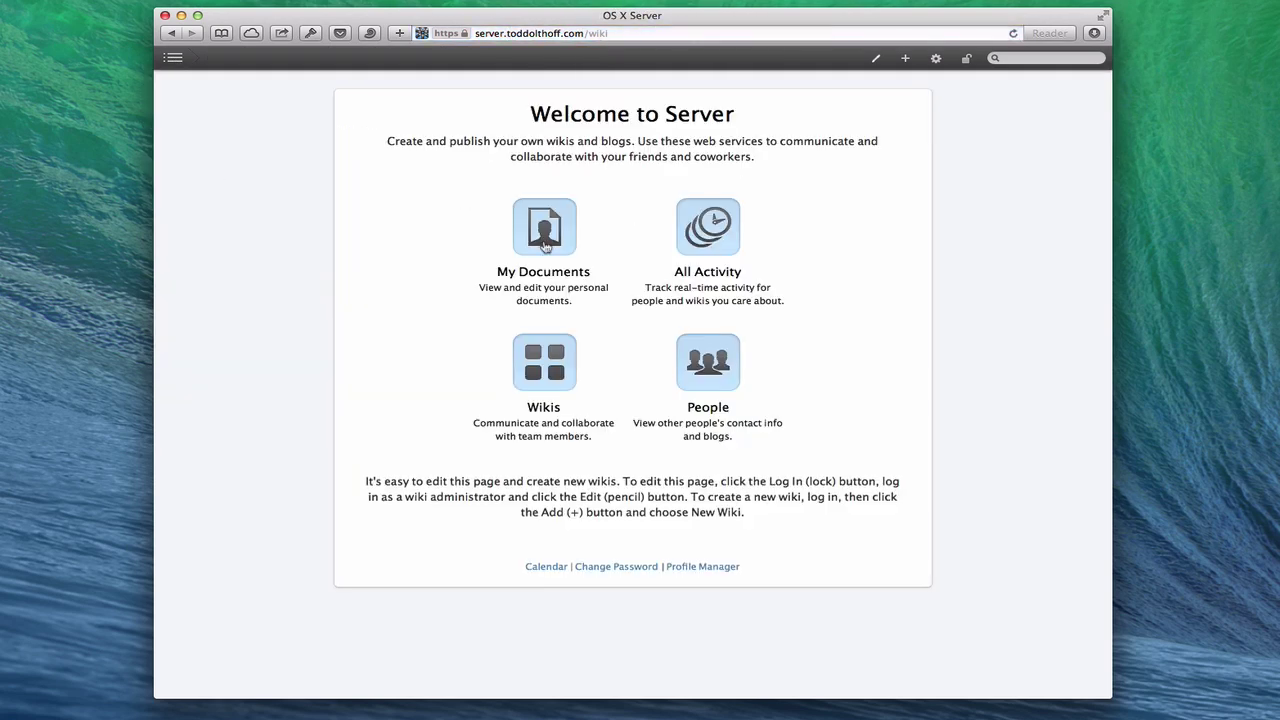
{"action": "left_click", "coordinate": [544, 244]}
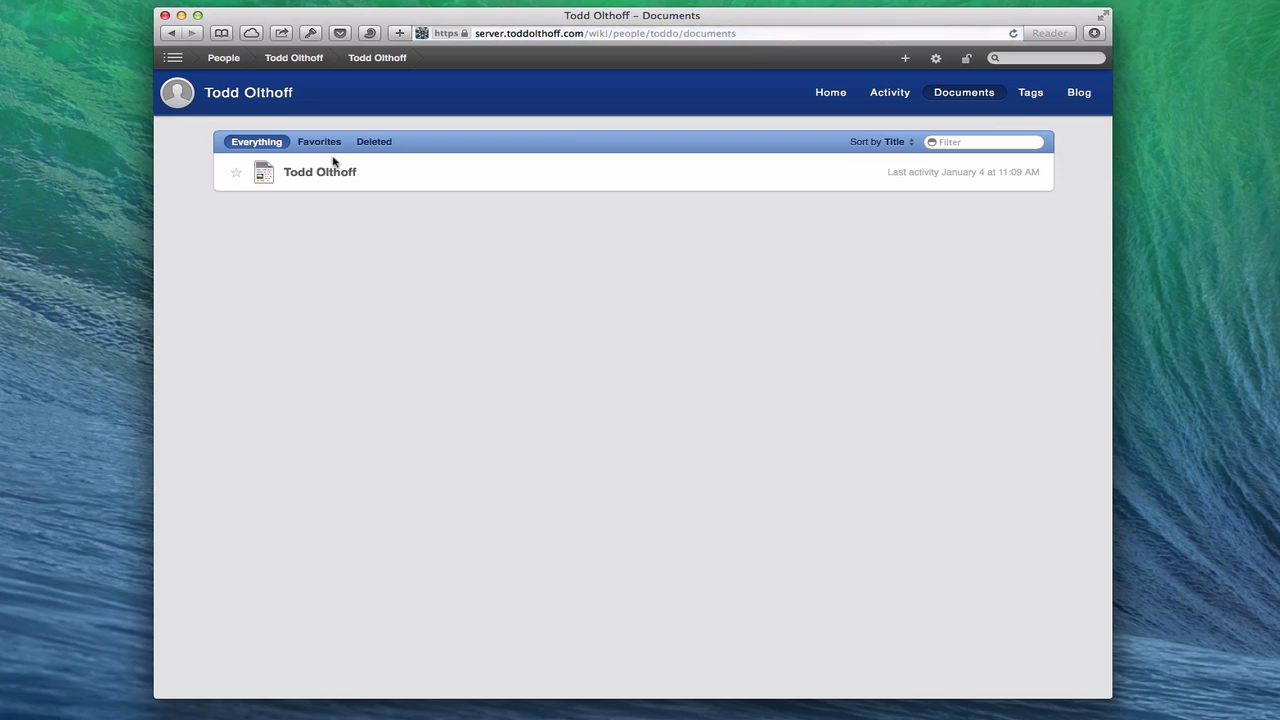
{"action": "left_click", "coordinate": [176, 60]}
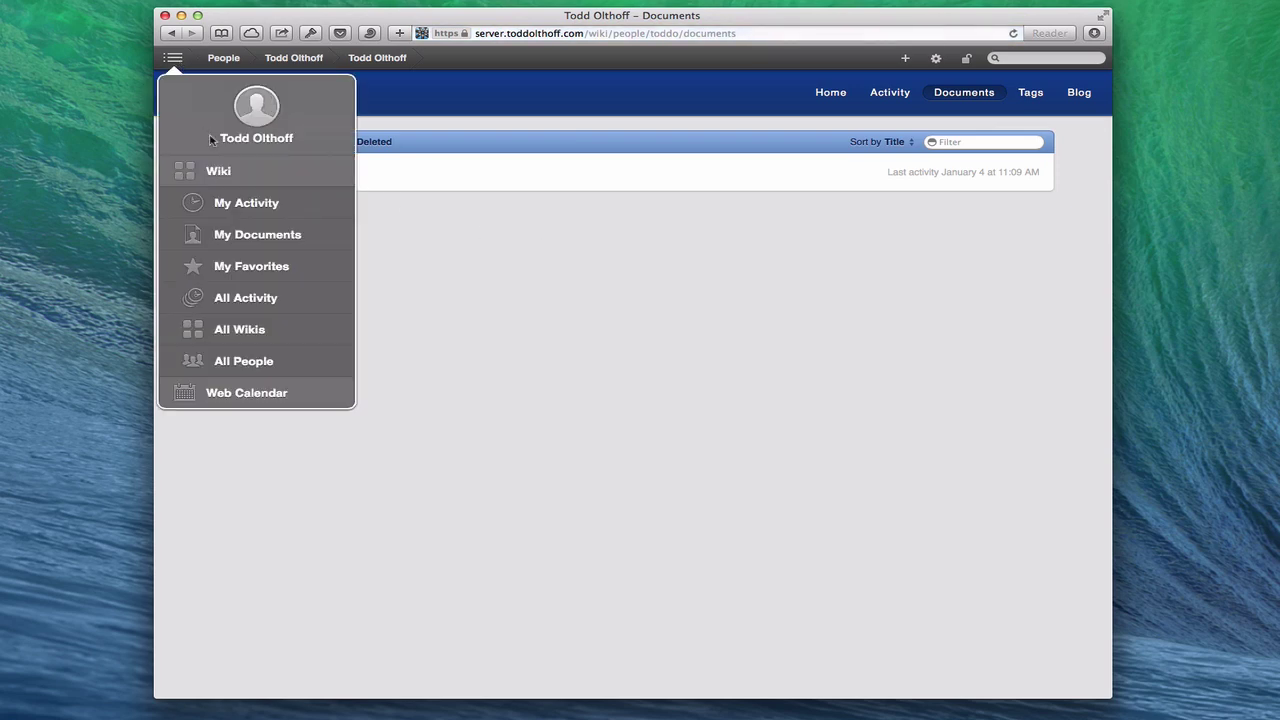
{"action": "left_click", "coordinate": [218, 173]}
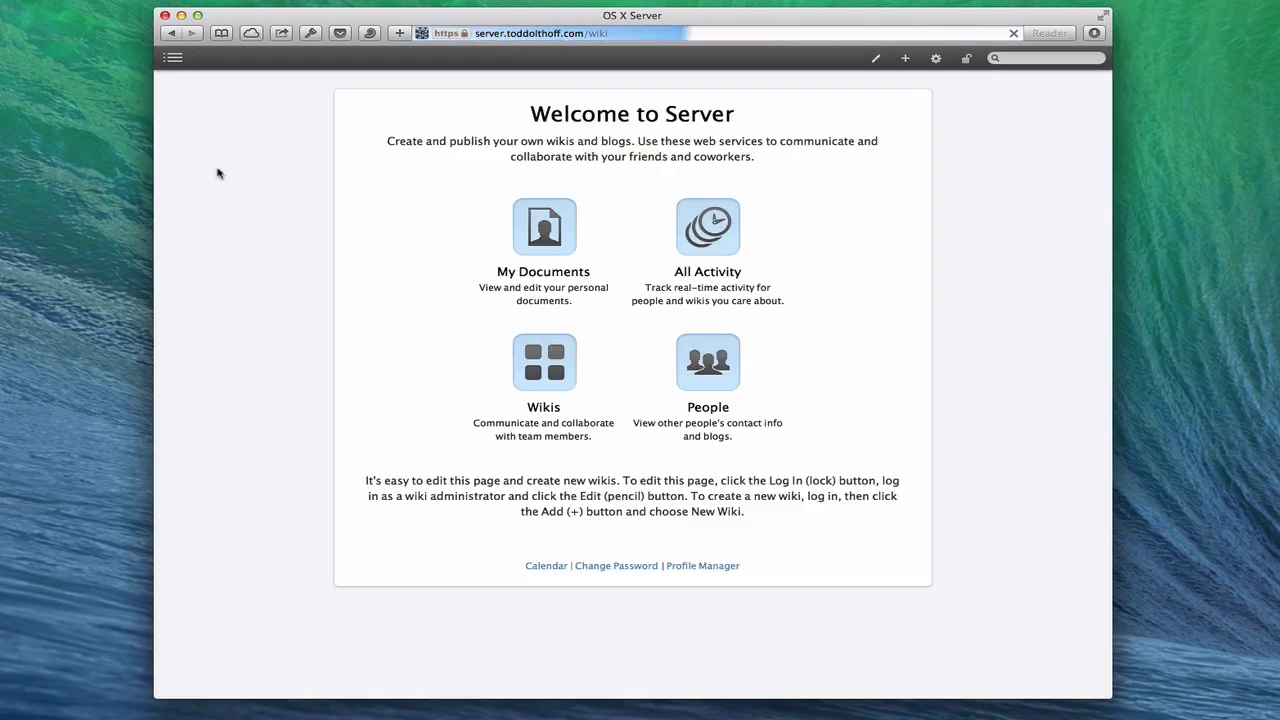
Step: Browse the People list and the user's profile, then return to Welcome to Server
{"action": "left_click", "coordinate": [711, 371]}
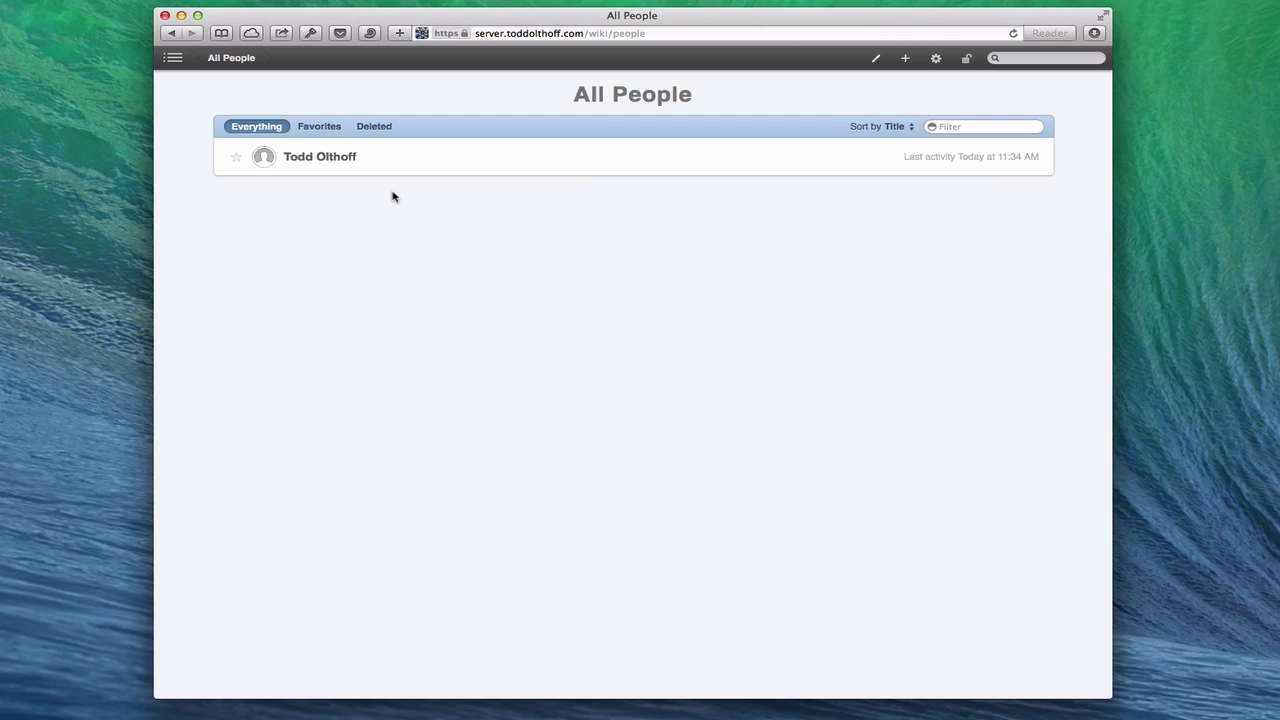
{"action": "left_click", "coordinate": [300, 162]}
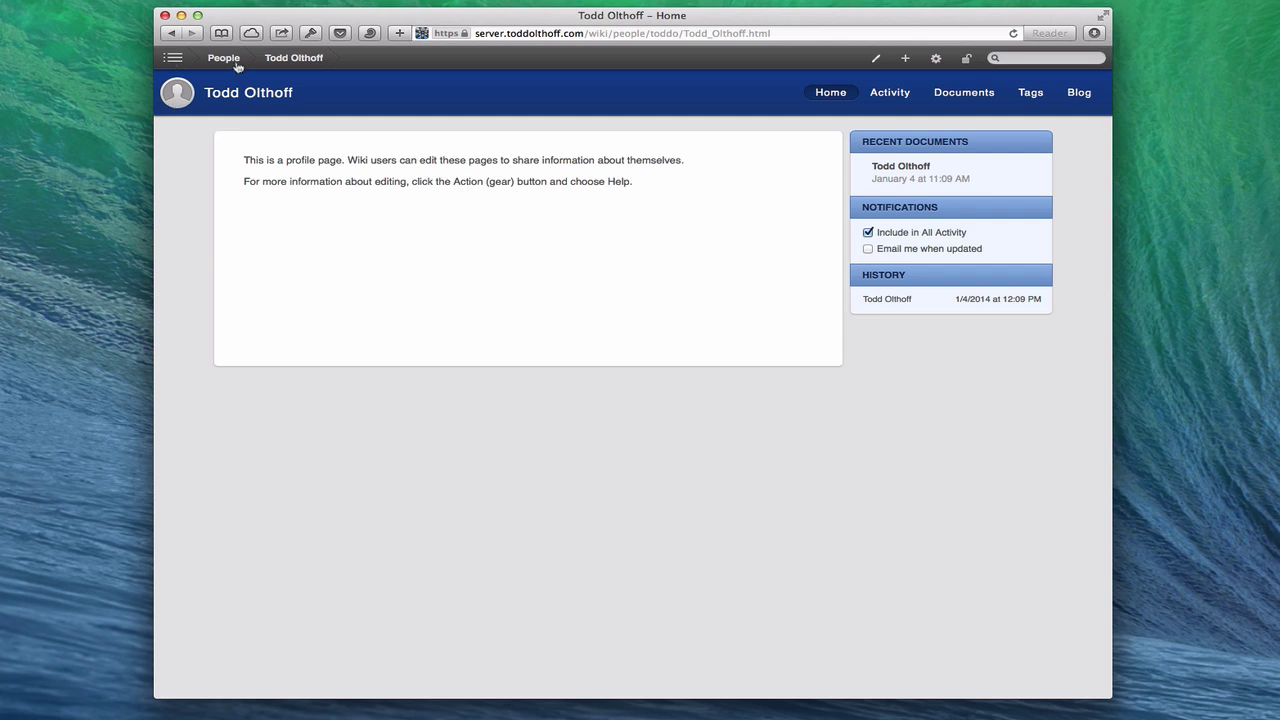
{"action": "left_click", "coordinate": [175, 59]}
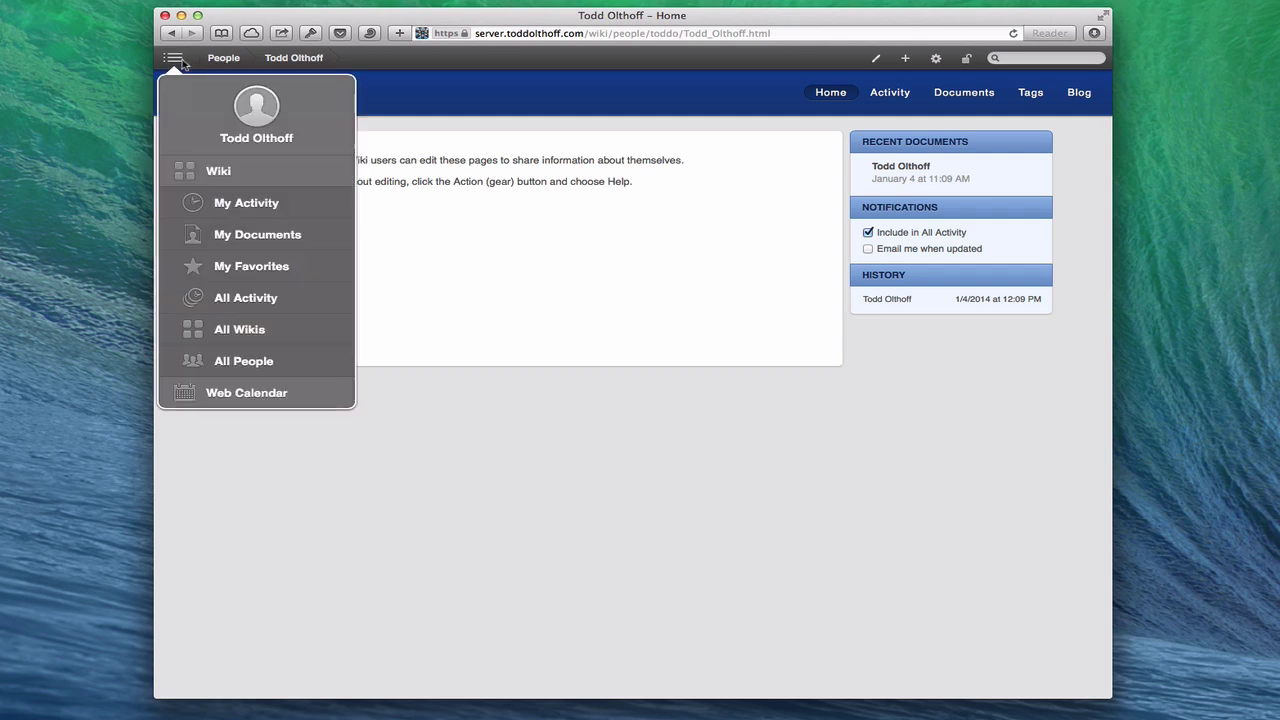
{"action": "left_click", "coordinate": [210, 179]}
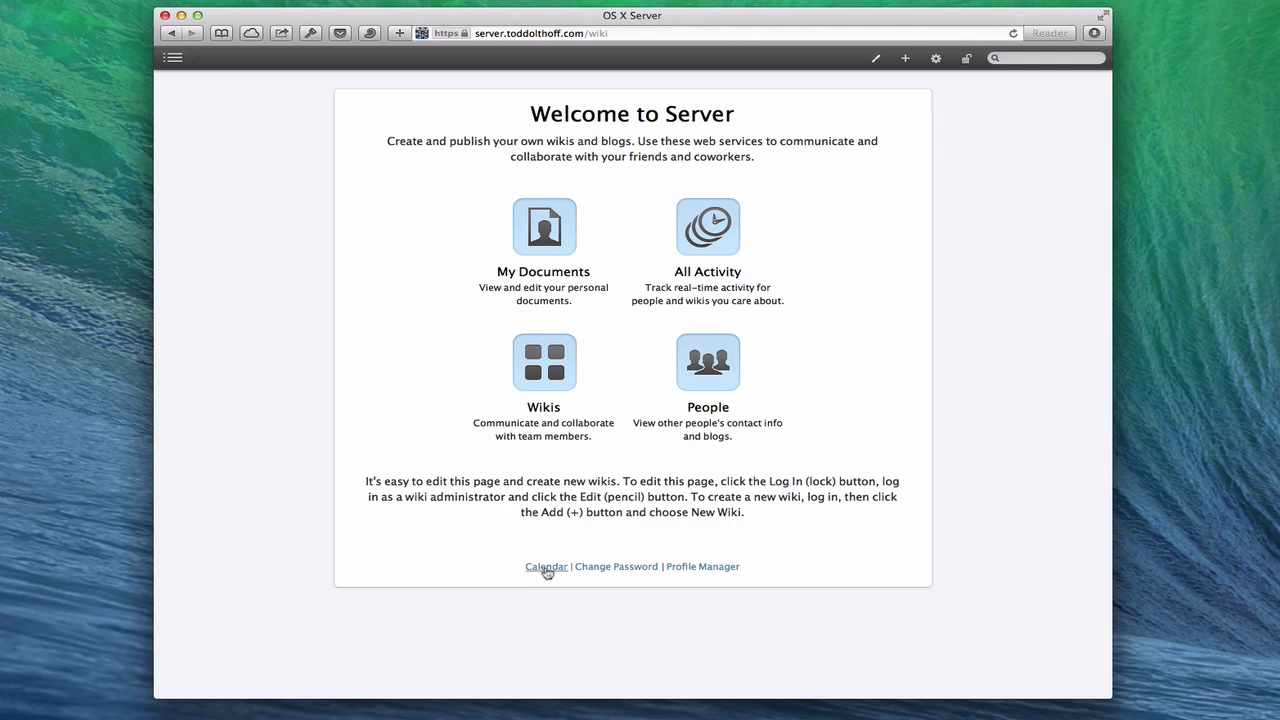
{"action": "left_click", "coordinate": [181, 64]}
{"action": "left_click", "coordinate": [229, 398]}
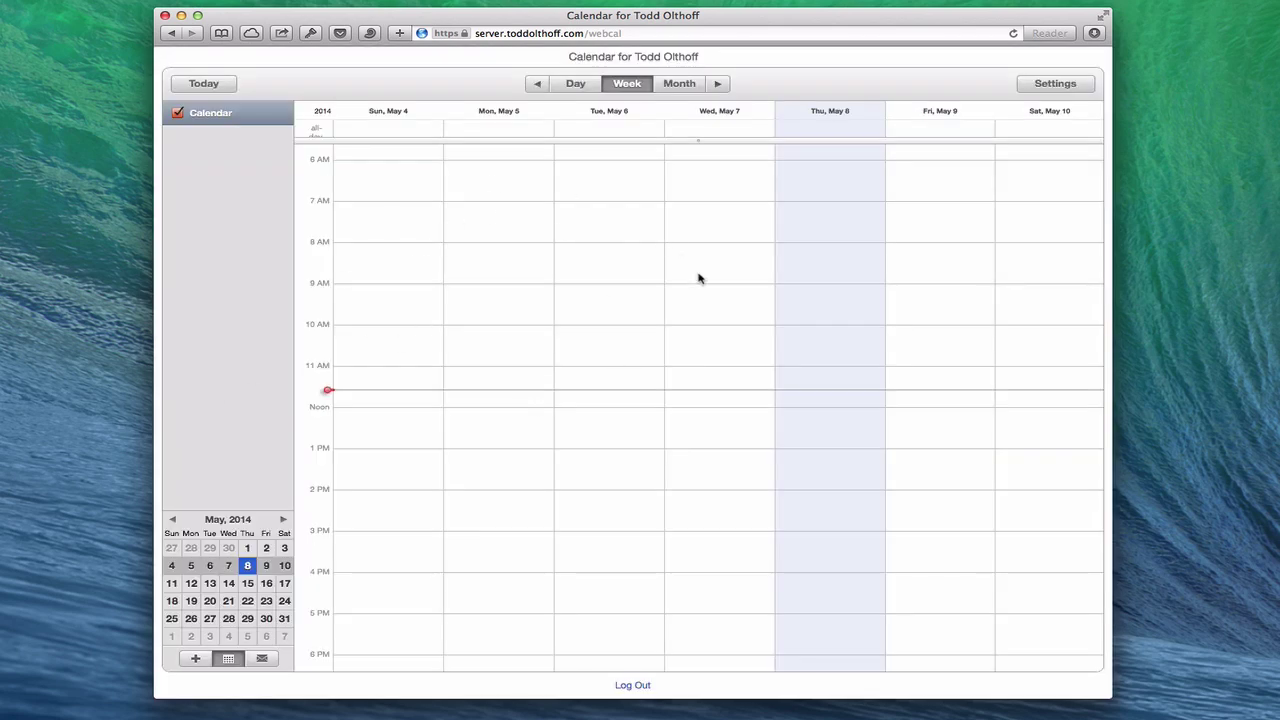
{"action": "left_click", "coordinate": [264, 660]}
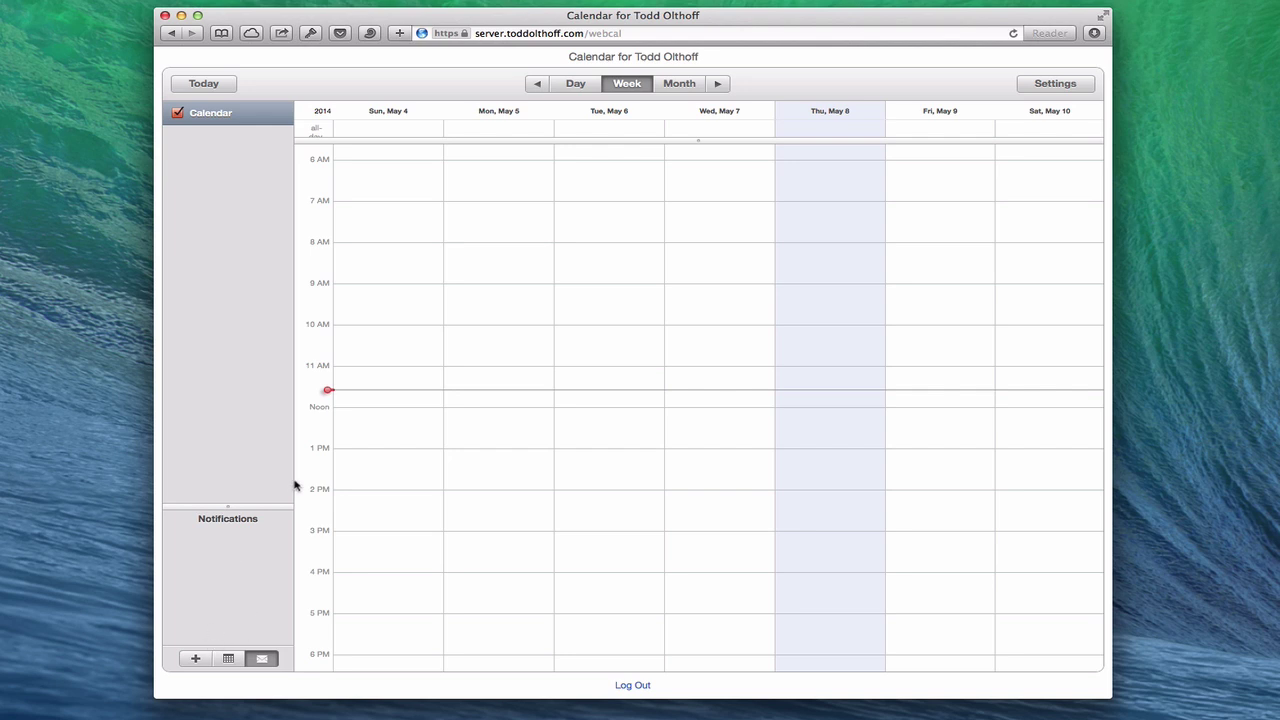
{"action": "left_click", "coordinate": [1051, 87]}
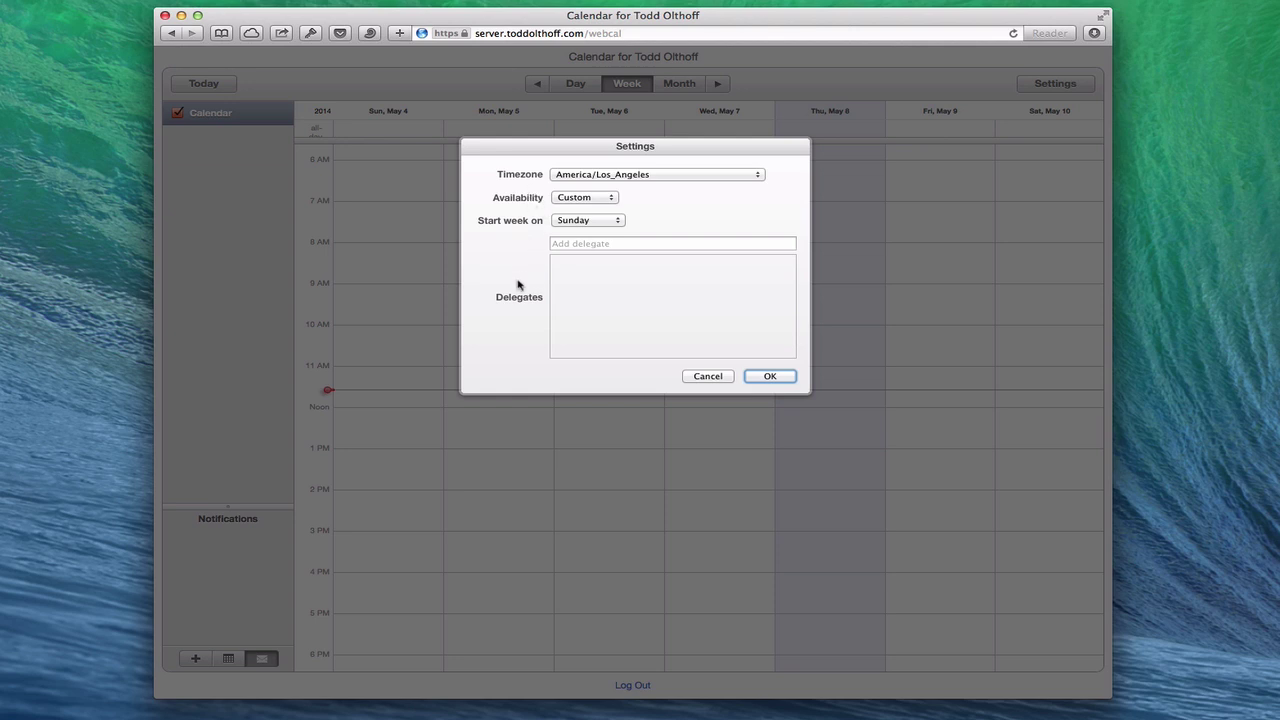
{"action": "left_click", "coordinate": [701, 377]}
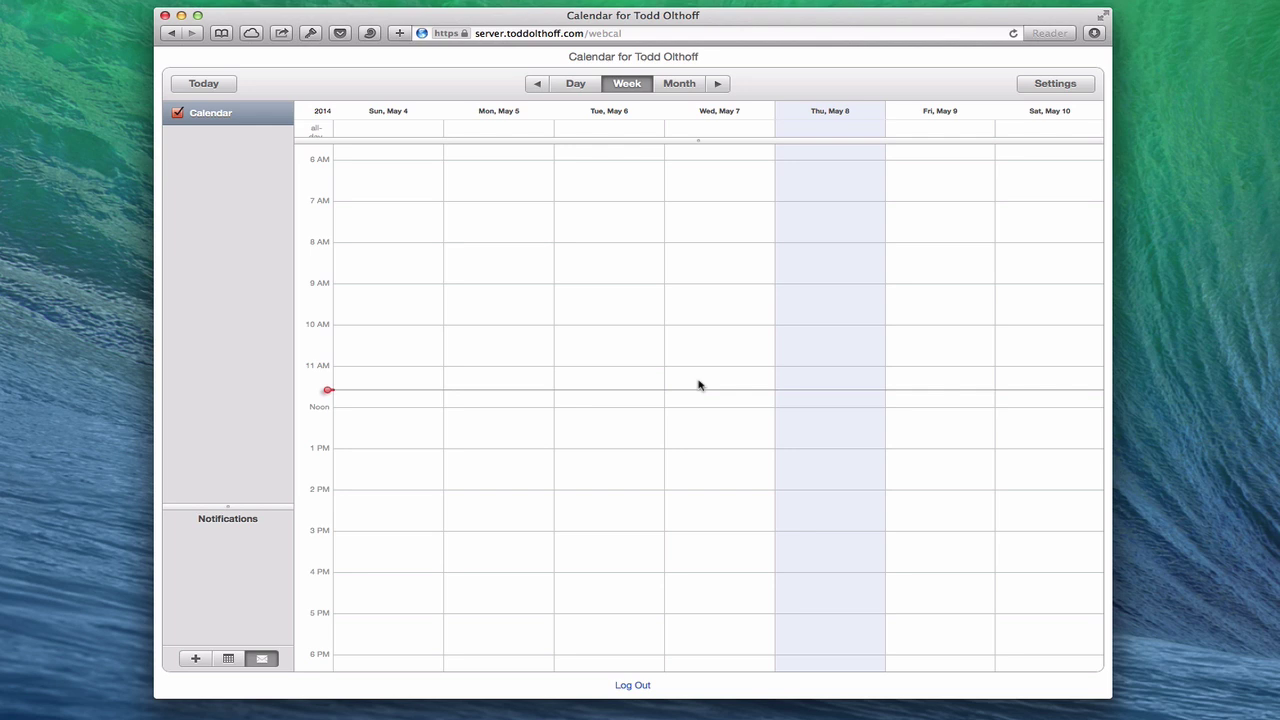
{"action": "mouse_move", "coordinate": [228, 113]}
{"action": "left_click", "coordinate": [172, 33]}
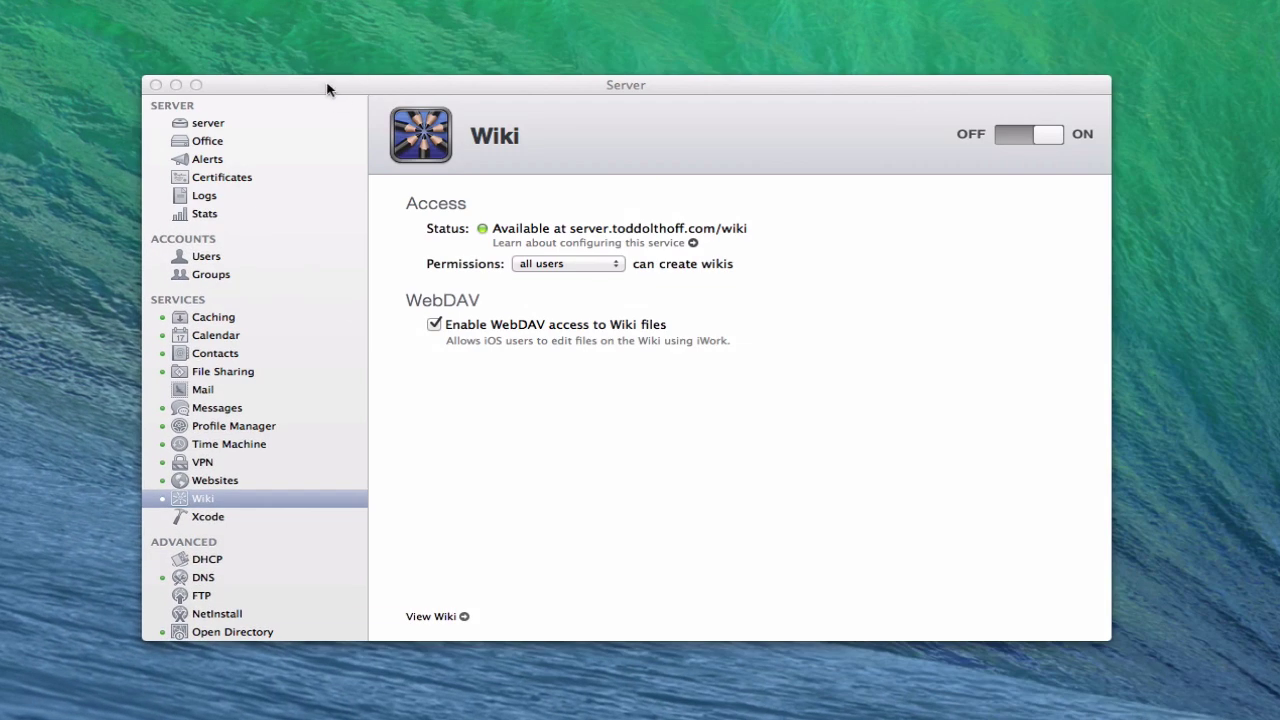
Step: Open the Wiki Demo group's details from the Groups list in Server
{"action": "left_click", "coordinate": [330, 88]}
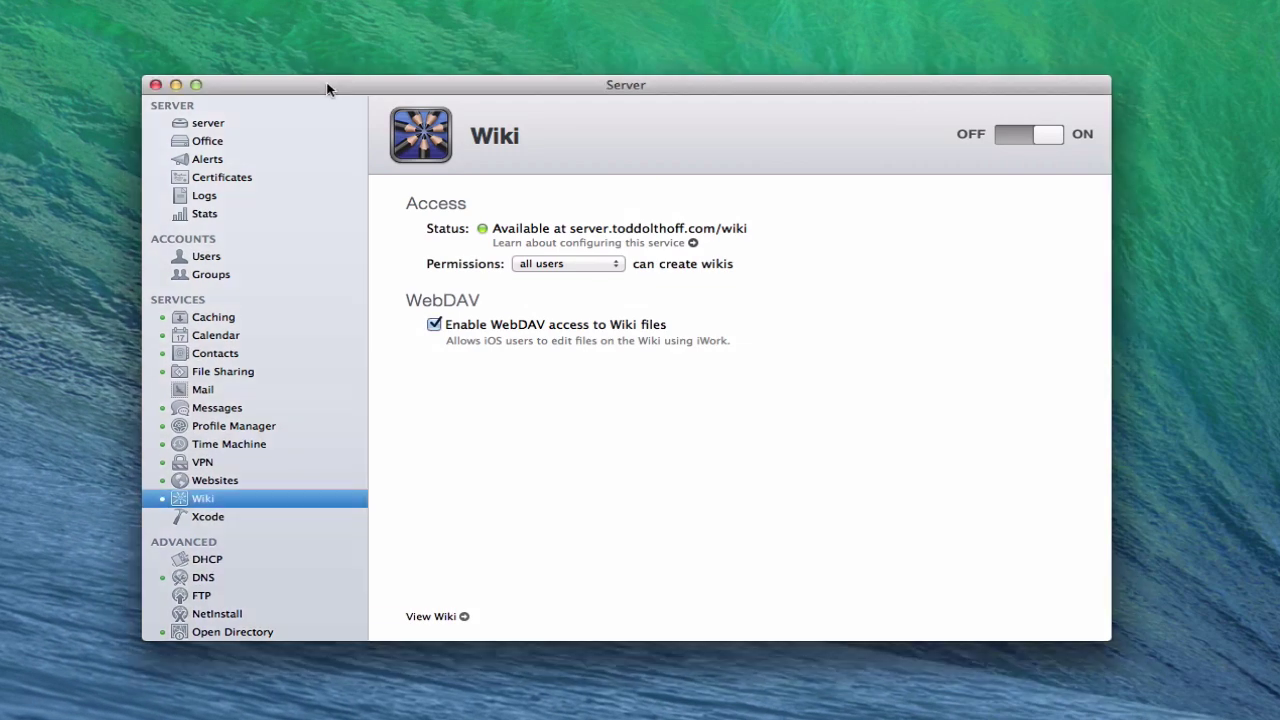
{"action": "left_click", "coordinate": [214, 274]}
{"action": "double_click", "coordinate": [434, 280]}
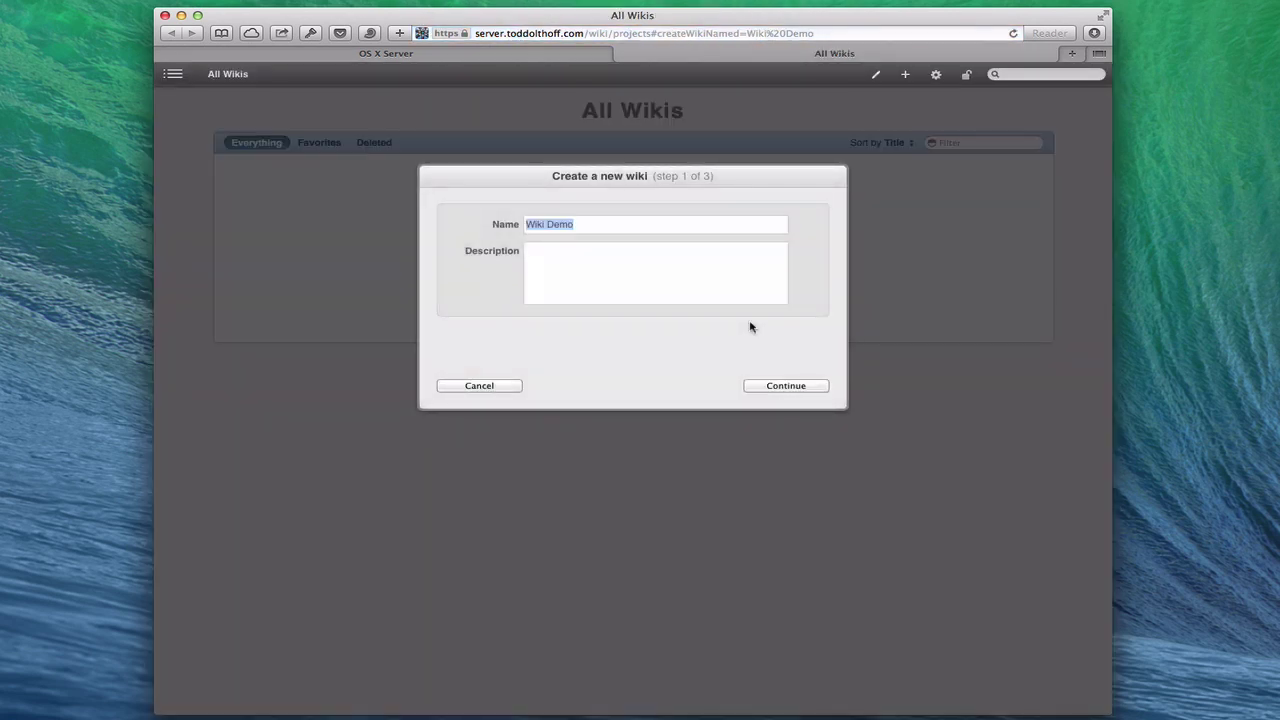
Step: Describe the wiki as 'This is a wiki for our group.' and continue
{"action": "left_click", "coordinate": [548, 256]}
{"action": "type", "text": "This is a wiki for our g"}
{"action": "type", "text": "roup."}
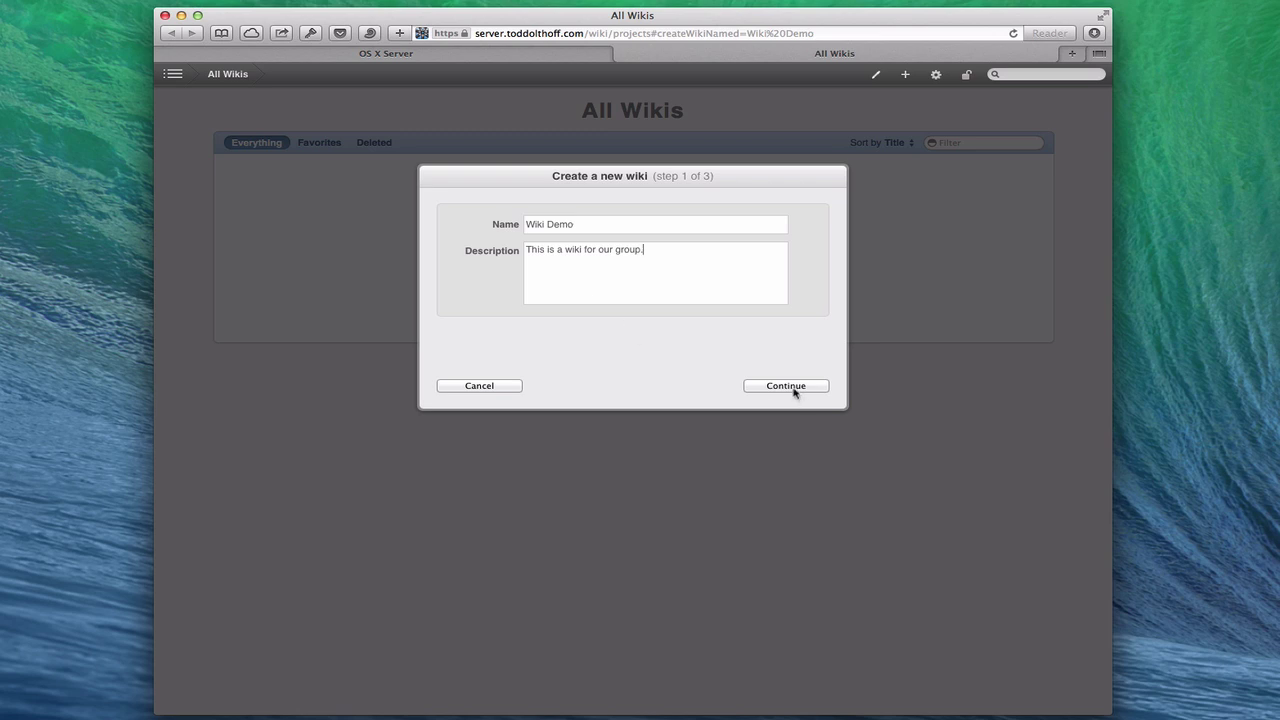
{"action": "left_click", "coordinate": [787, 389]}
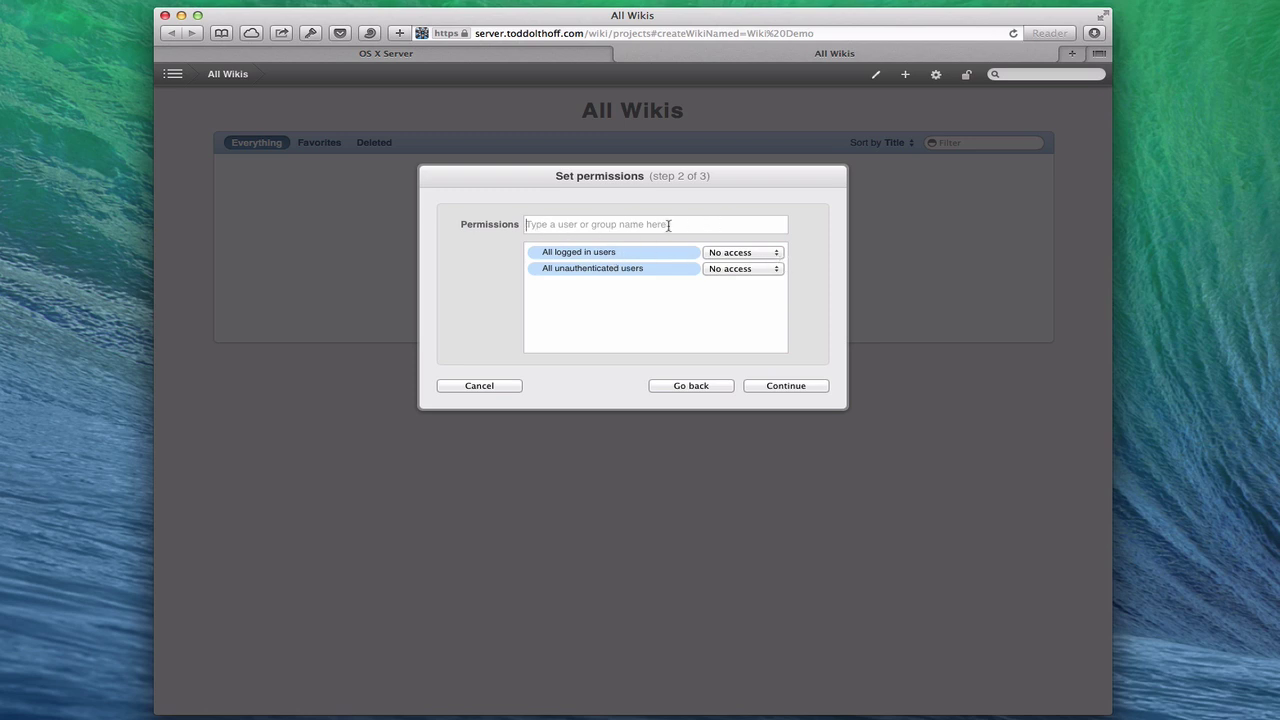
Step: Make Wiki Demo group Owner, logged-in users Read & write, unauthenticated users Read only
{"action": "type", "text": "wik"}
{"action": "type", "text": " Gr"}
{"action": "type", "text": "d"}
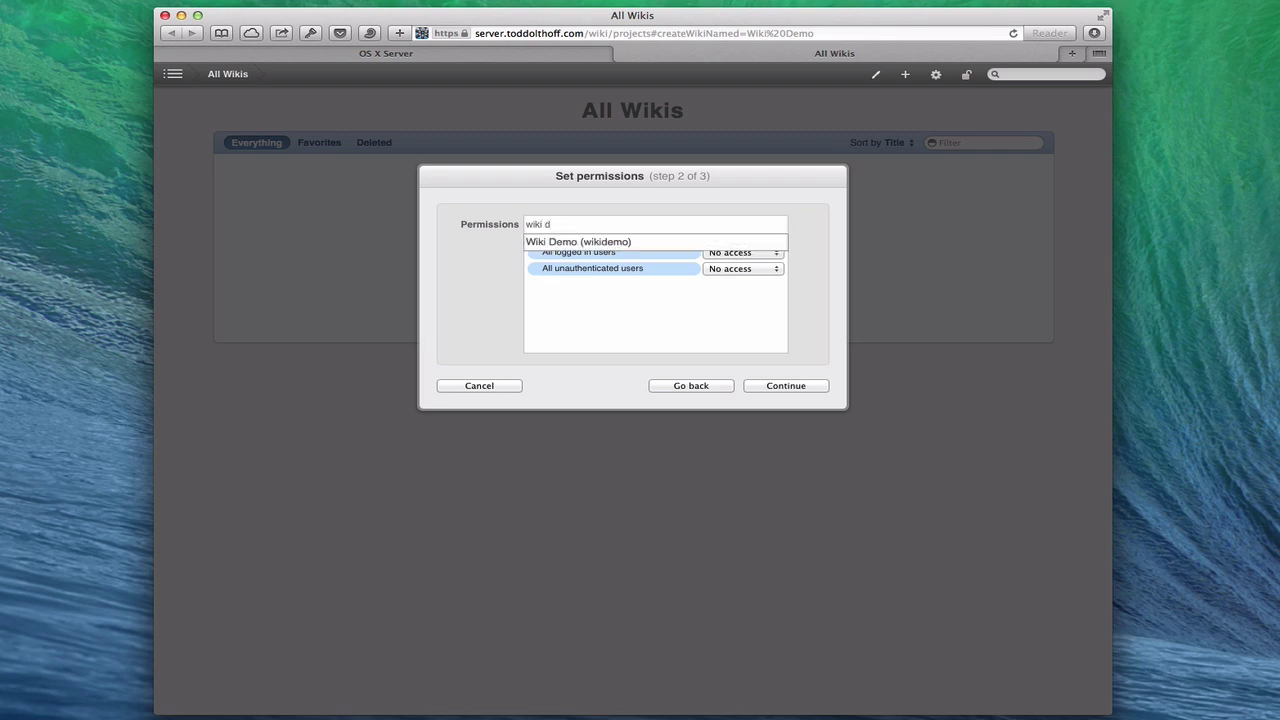
{"action": "left_click", "coordinate": [620, 242]}
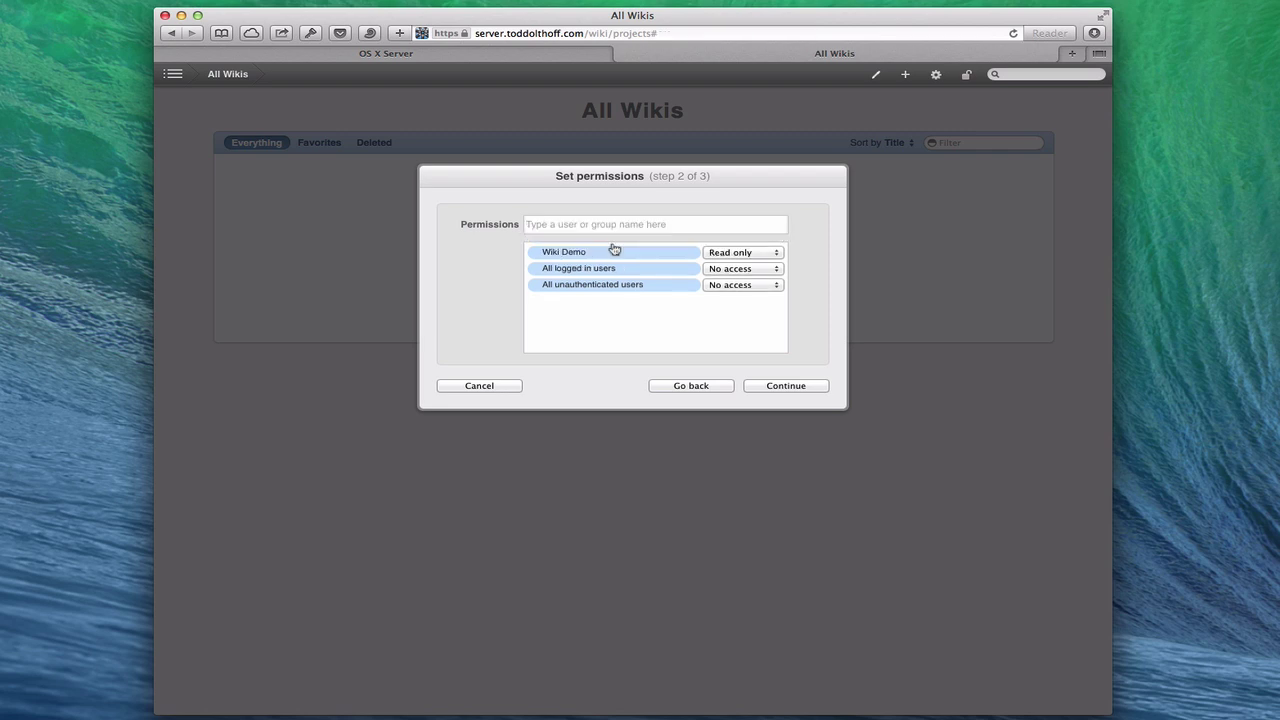
{"action": "left_click", "coordinate": [778, 256]}
{"action": "left_click", "coordinate": [768, 242]}
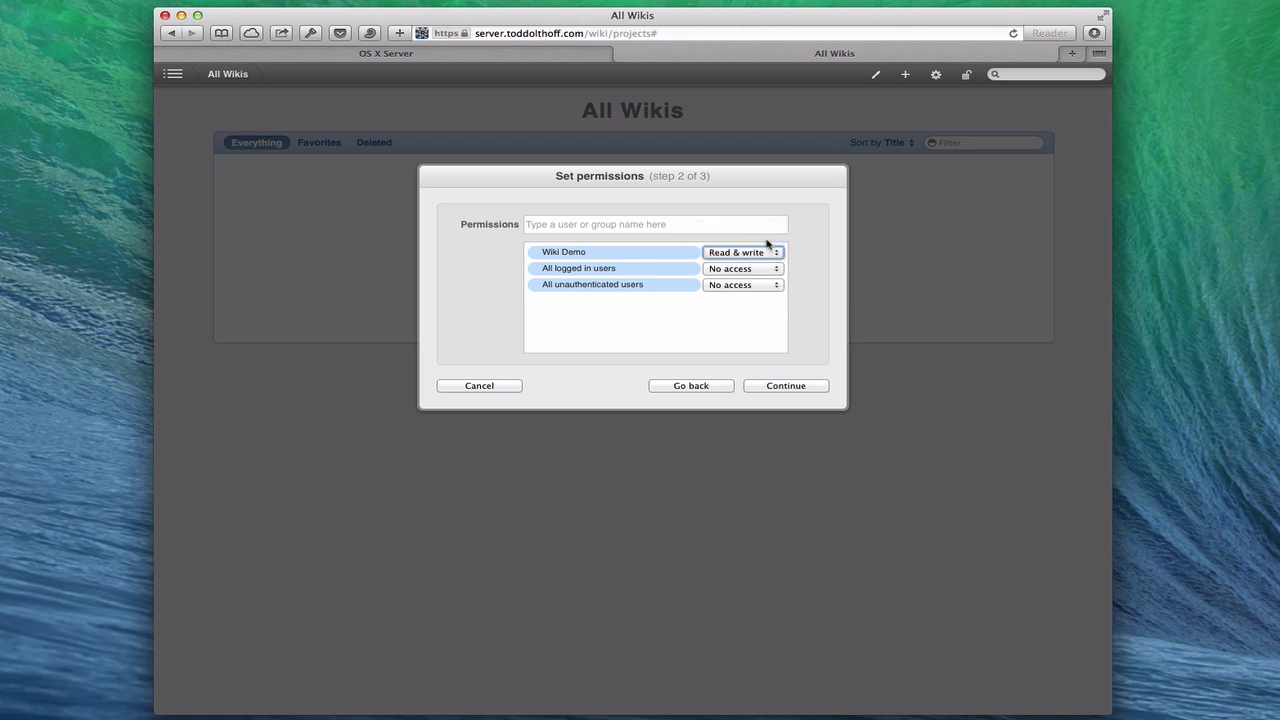
{"action": "left_click", "coordinate": [774, 253]}
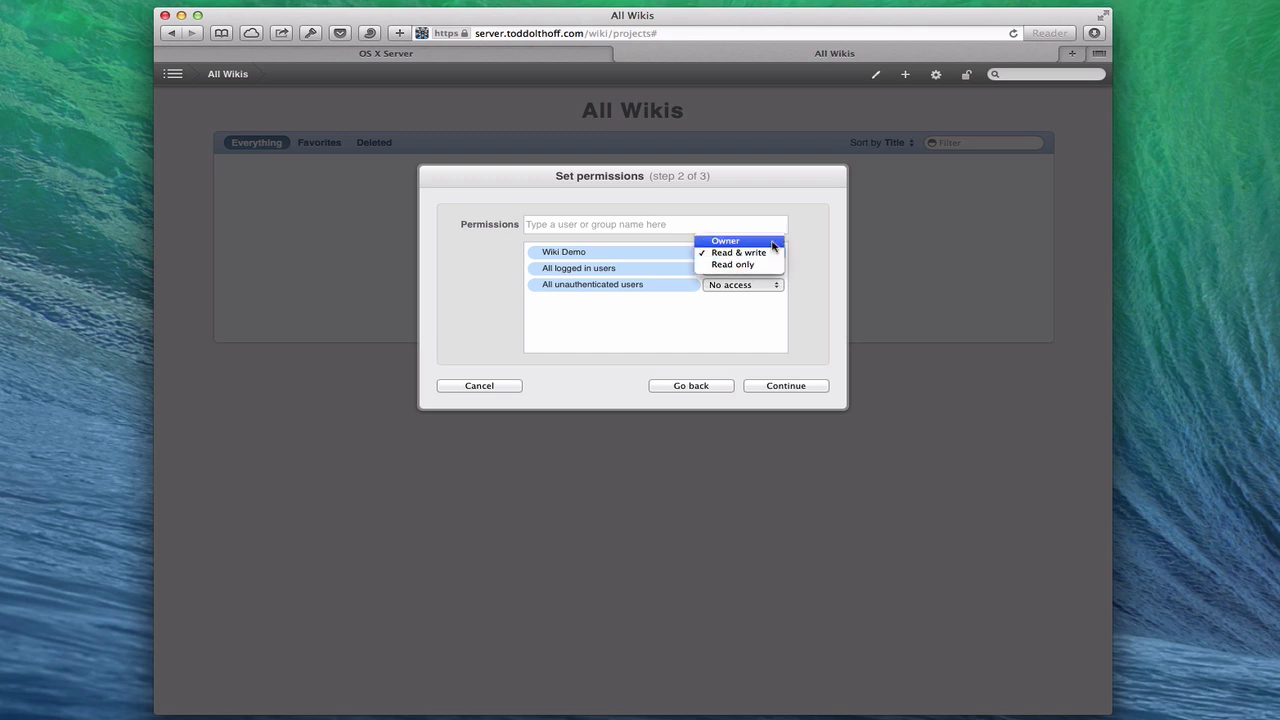
{"action": "left_click", "coordinate": [772, 243]}
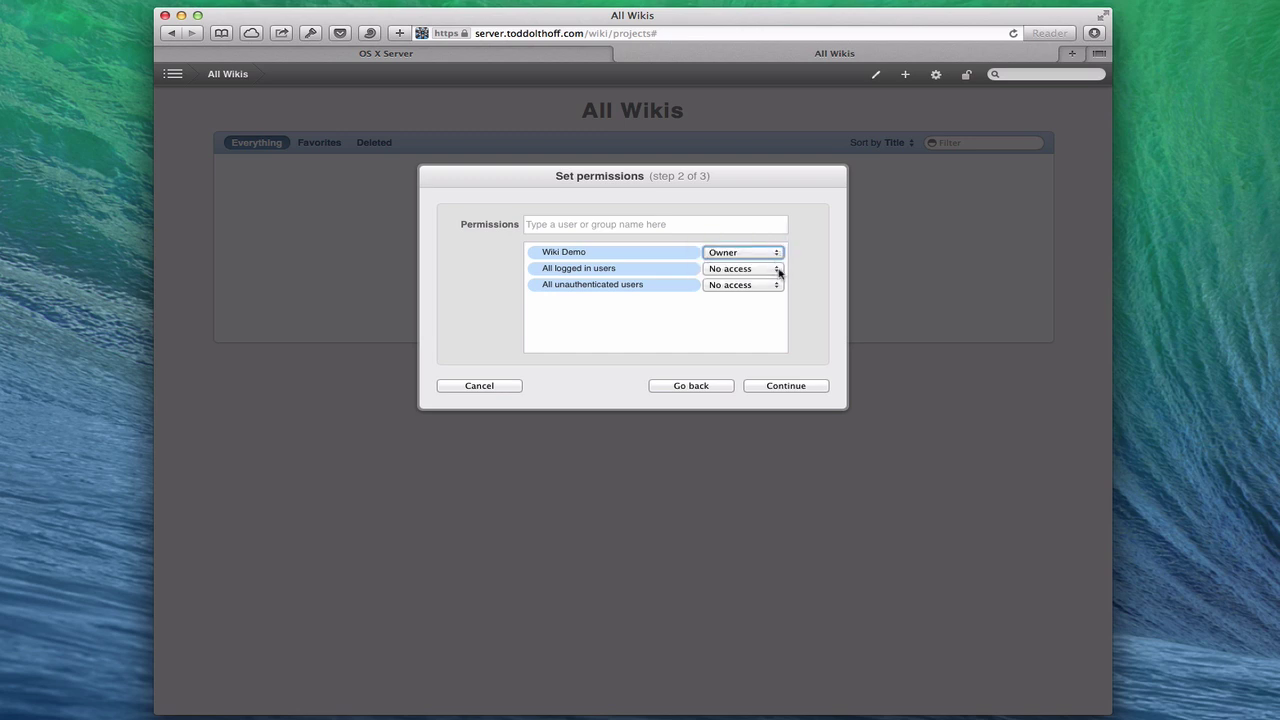
{"action": "left_click", "coordinate": [776, 269]}
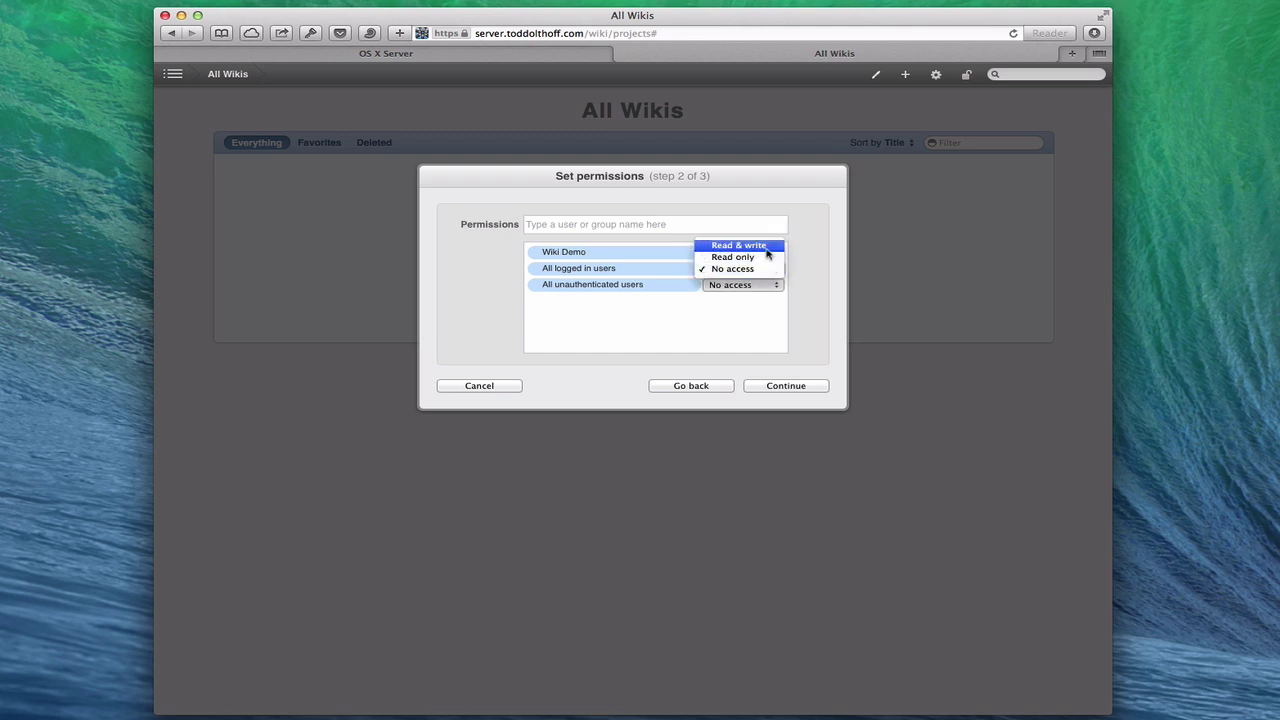
{"action": "left_click", "coordinate": [767, 248]}
{"action": "left_click", "coordinate": [776, 286]}
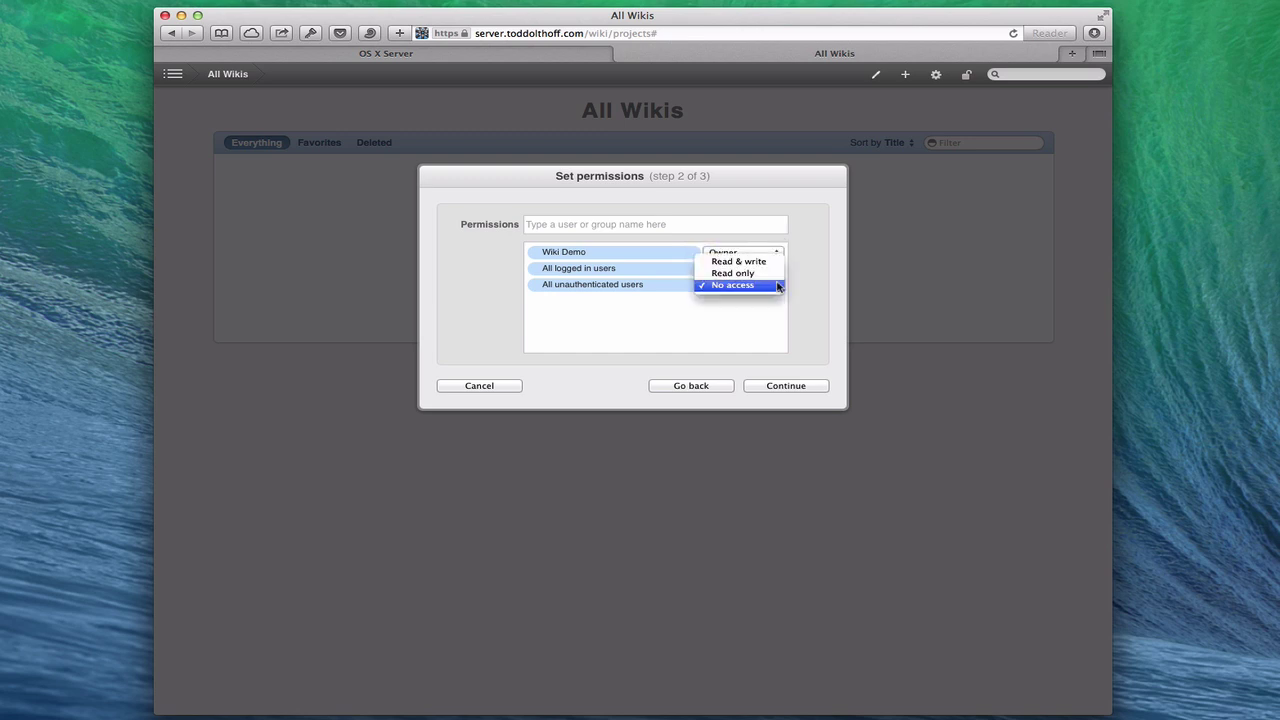
Step: Create Wiki Demo, open it, then show its description under All Wikis
{"action": "left_click", "coordinate": [778, 387]}
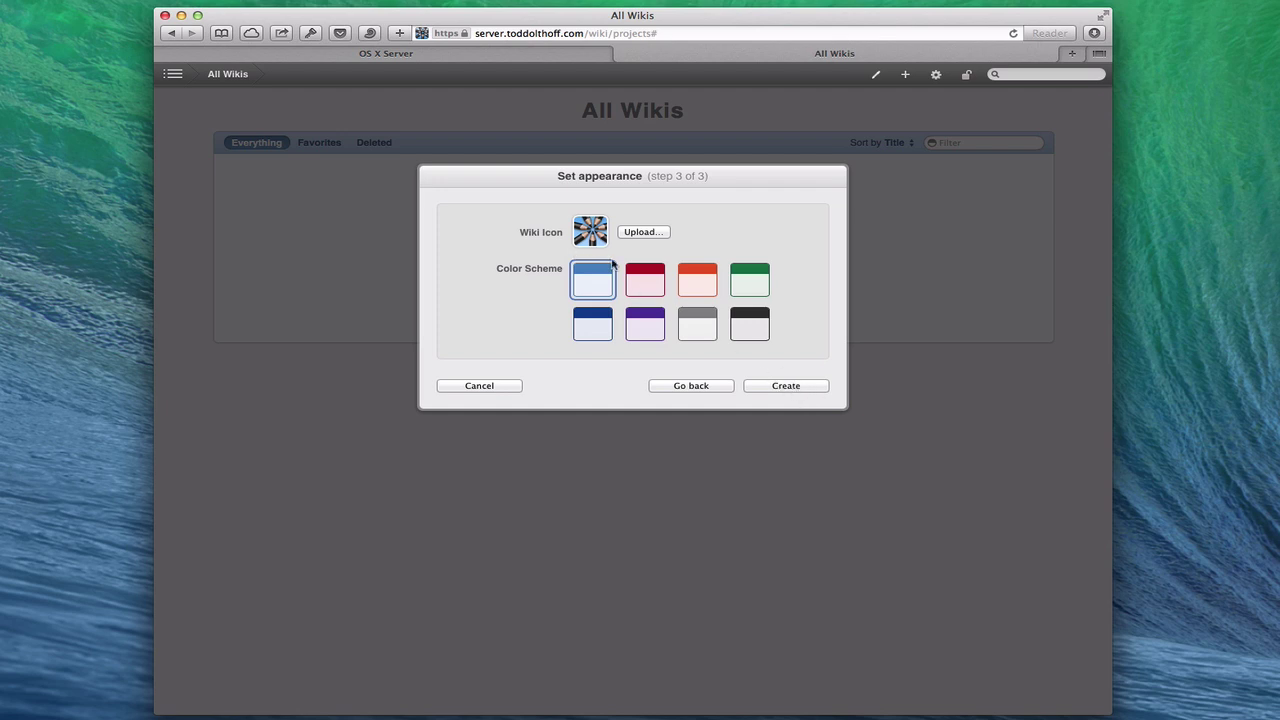
{"action": "left_click", "coordinate": [786, 389]}
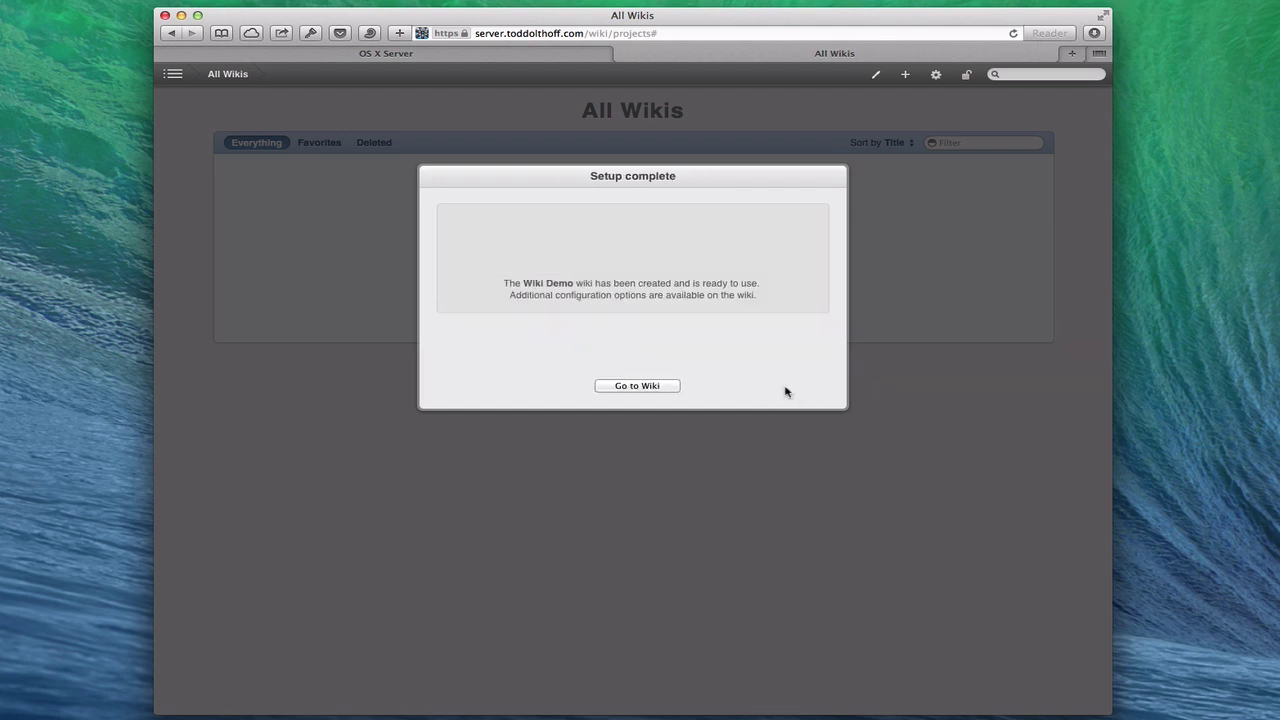
{"action": "left_click", "coordinate": [634, 387]}
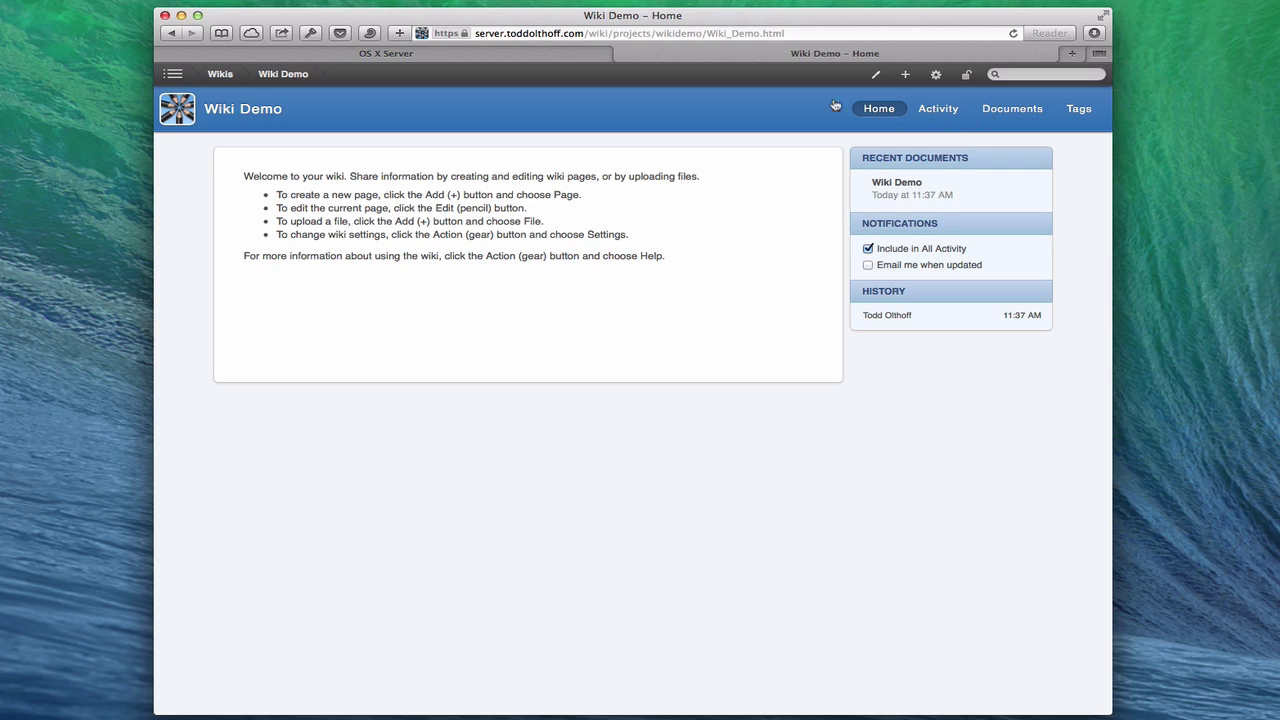
{"action": "left_click", "coordinate": [221, 78]}
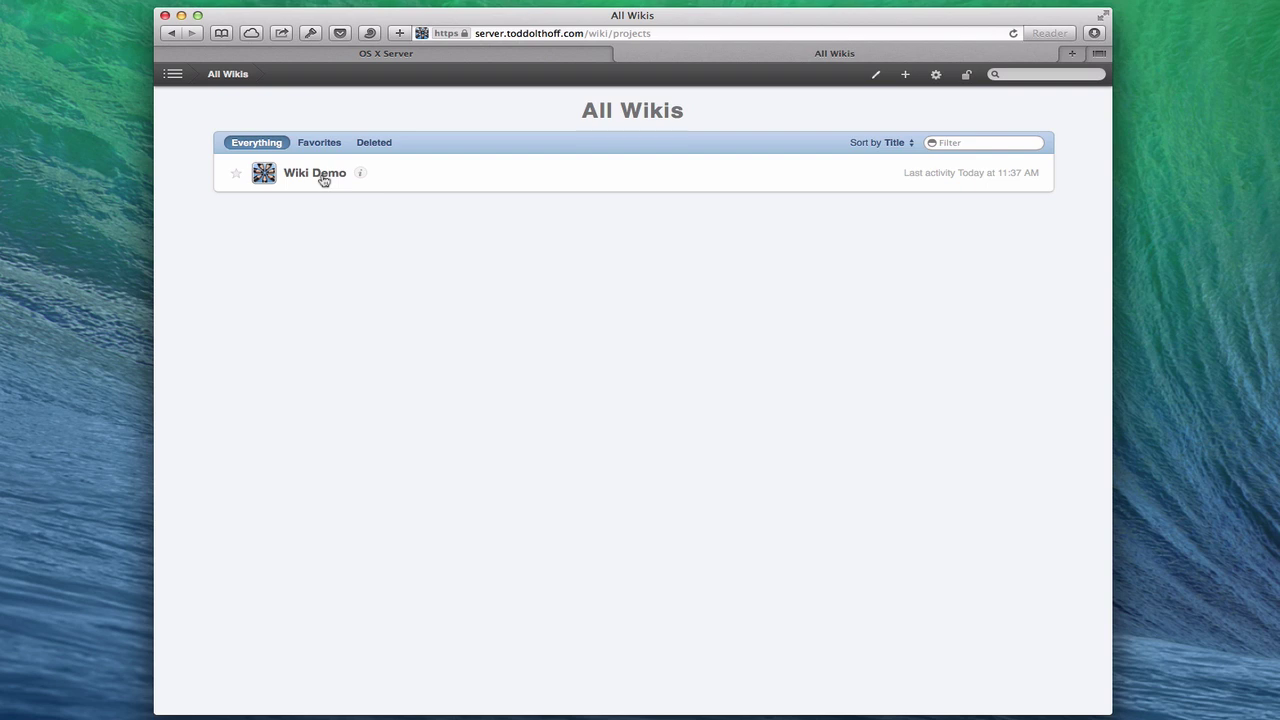
{"action": "left_click", "coordinate": [361, 175]}
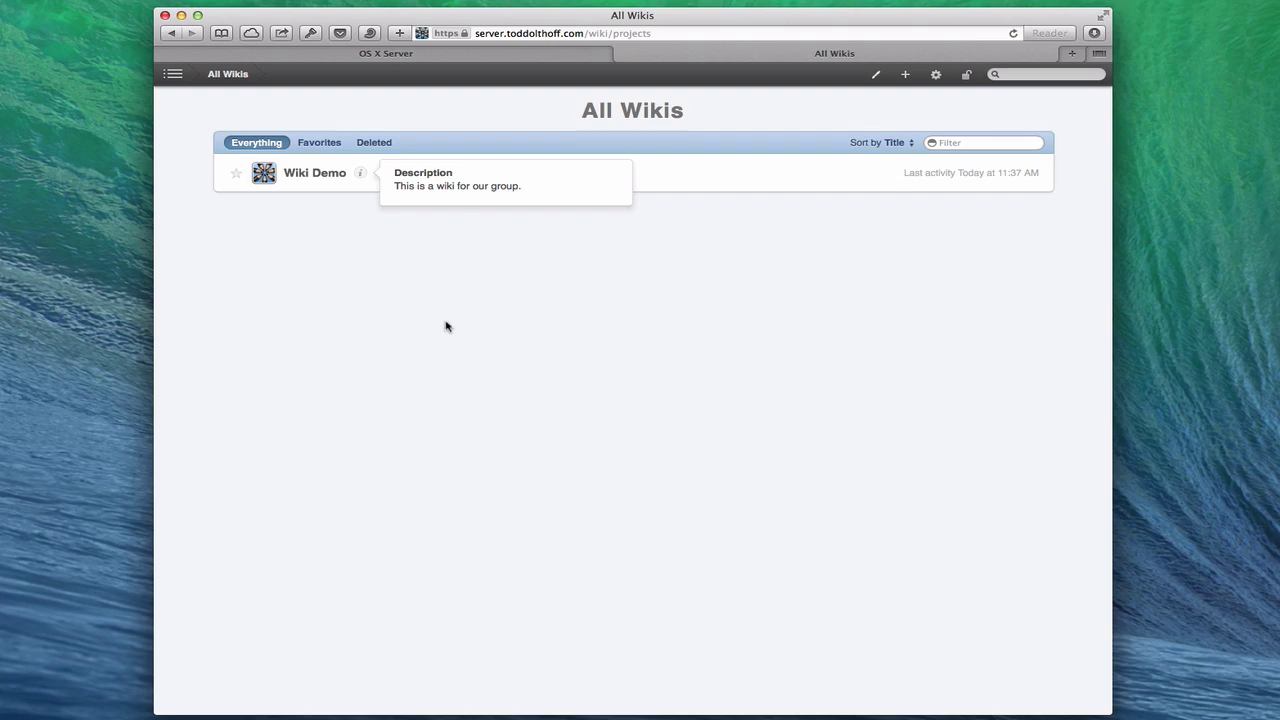
Step: Minimize Safari, dismiss the Wiki Demo group sheet unchanged, and show the Wiki service settings
{"action": "left_click", "coordinate": [182, 15]}
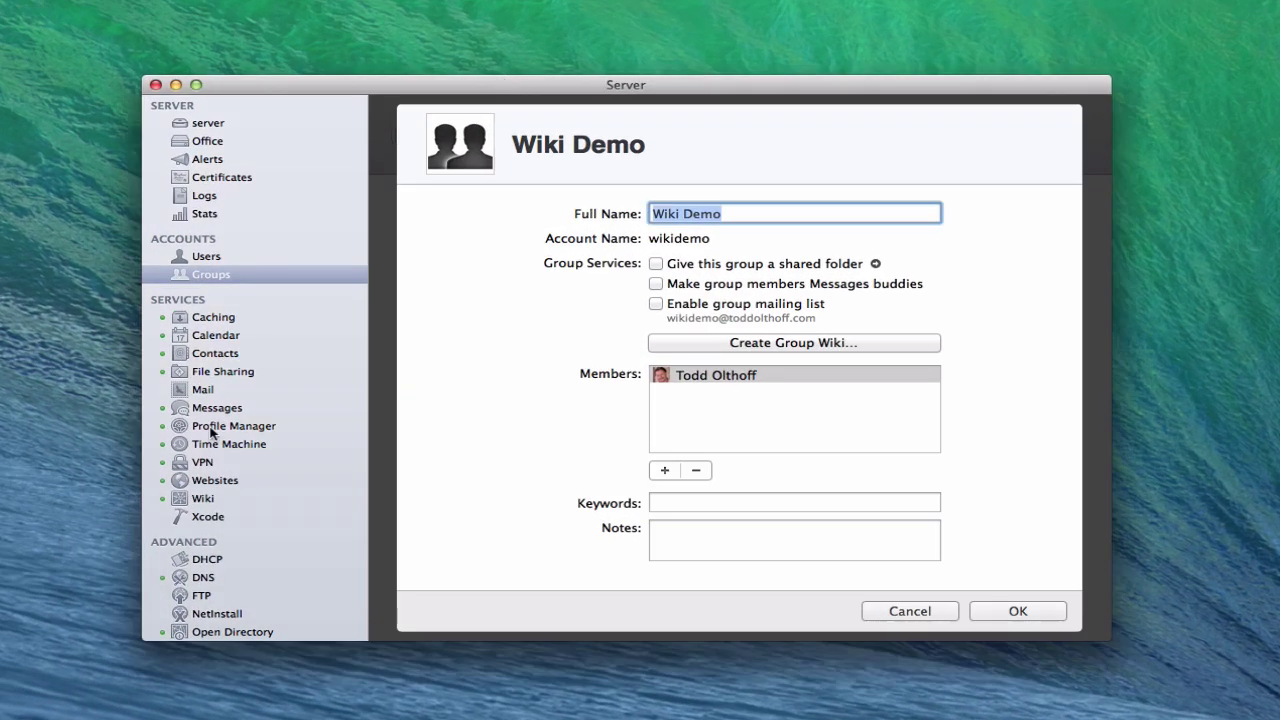
{"action": "left_click", "coordinate": [914, 611]}
{"action": "left_click", "coordinate": [204, 500]}
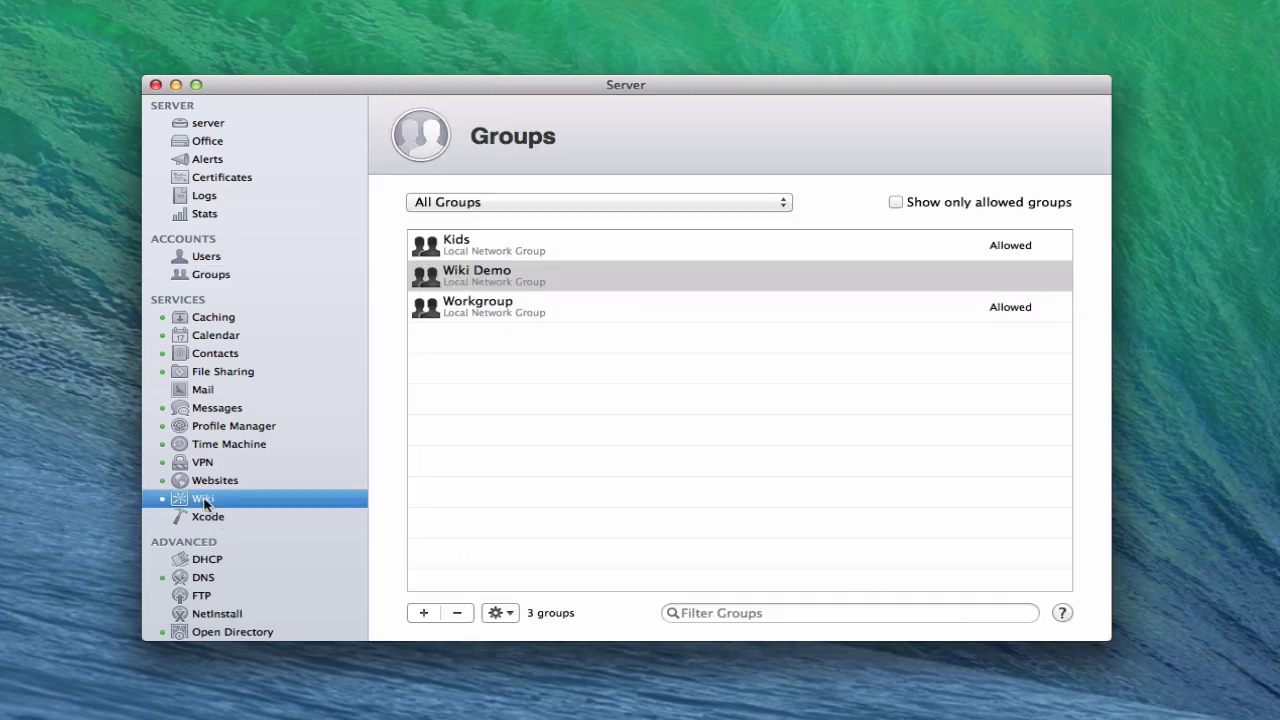